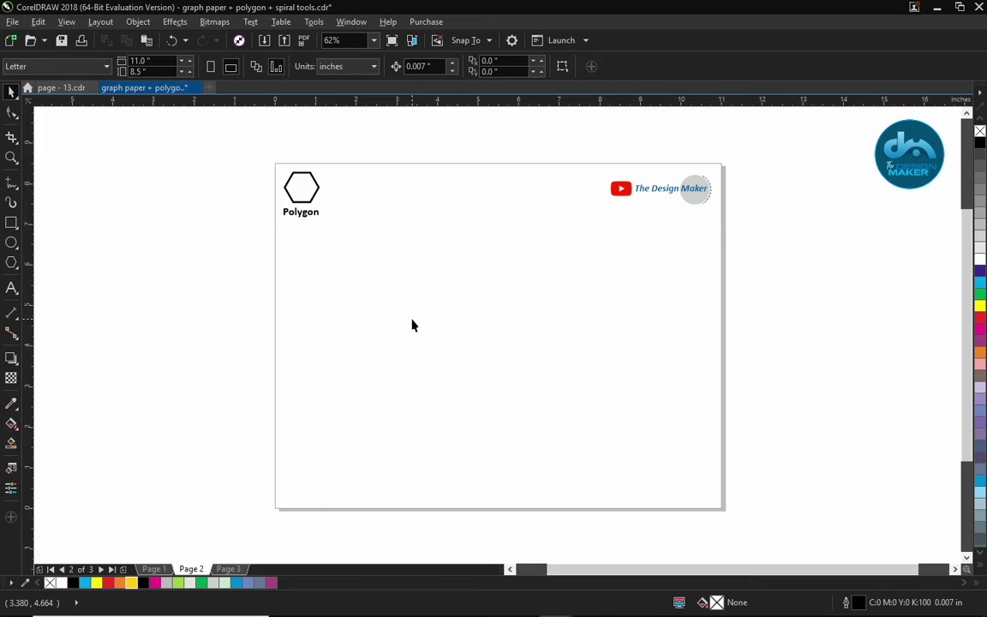
Draw a trial five-sided polygon about 4.18 by 3.97 in near the middle of the page, and undo it
{"action": "left_click", "coordinate": [14, 263]}
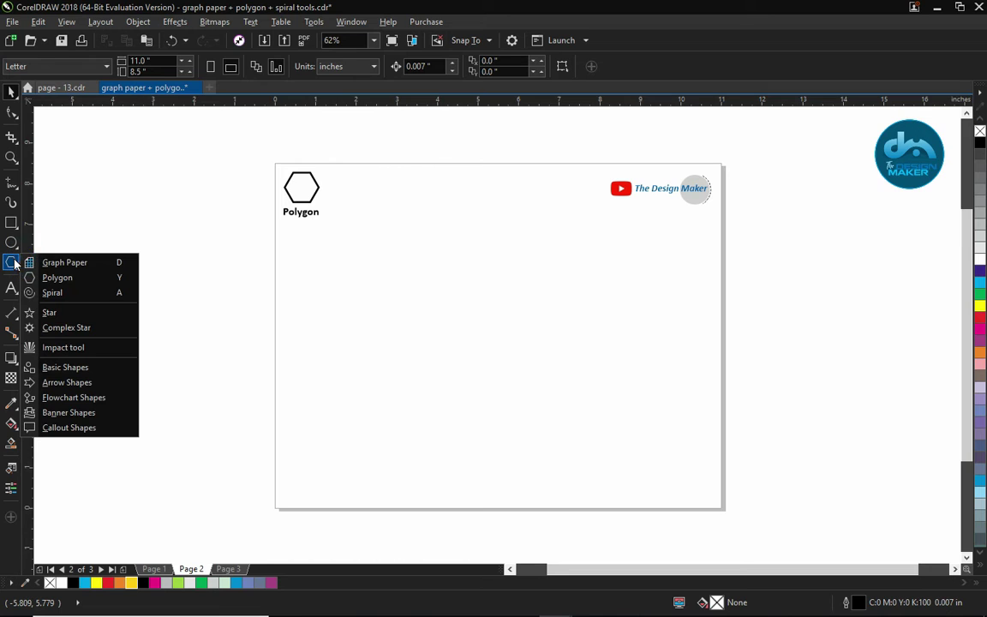
{"action": "left_click", "coordinate": [99, 279]}
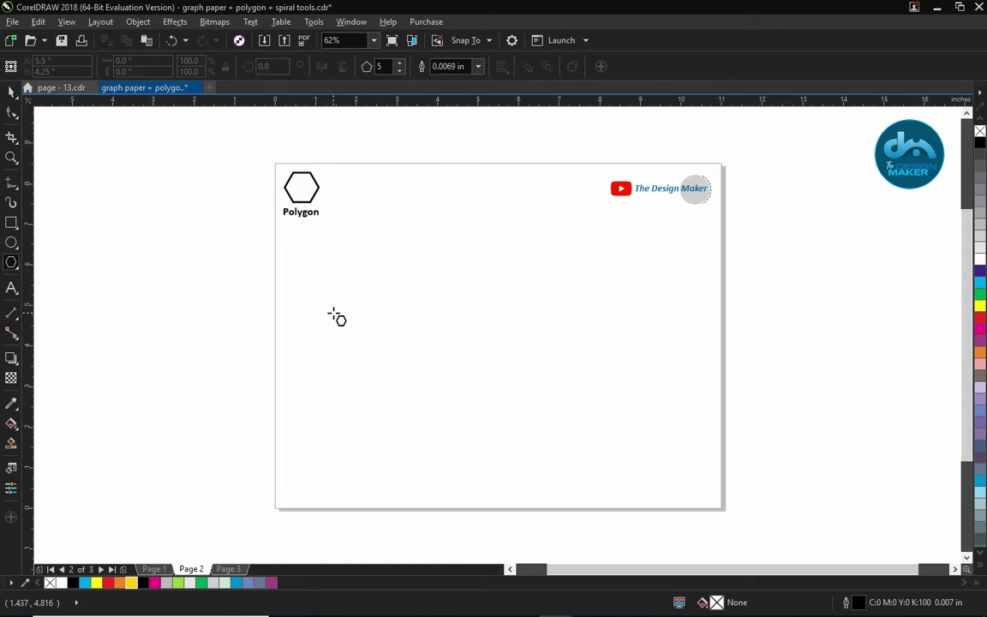
{"action": "left_click", "coordinate": [11, 262]}
{"action": "left_click_drag", "start_coordinate": [395, 244], "coordinate": [428, 301]}
{"action": "left_click_drag", "start_coordinate": [455, 336], "coordinate": [559, 389]}
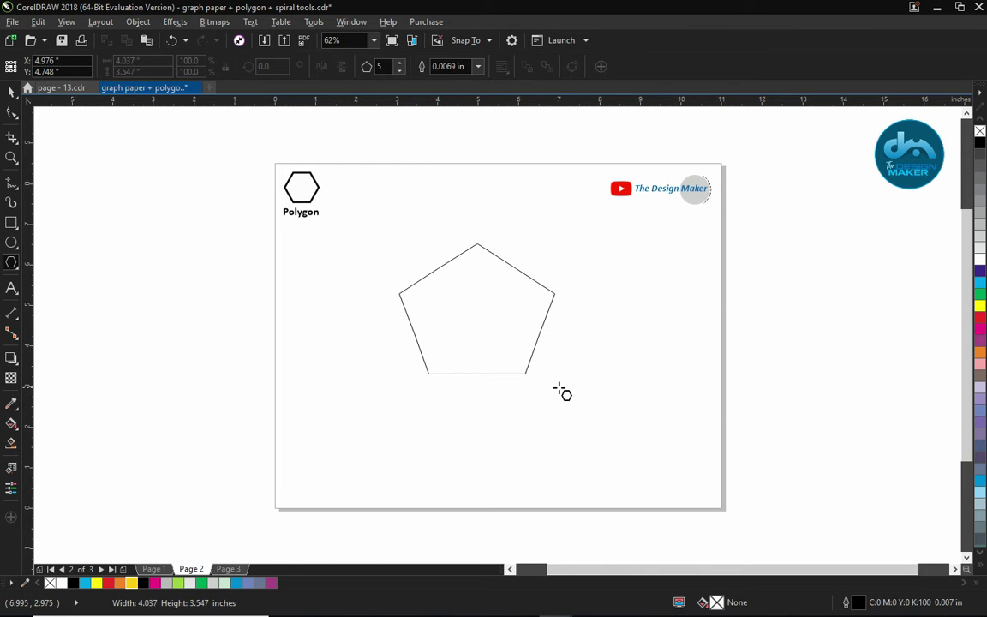
{"action": "left_click_drag", "start_coordinate": [560, 388], "coordinate": [578, 373]}
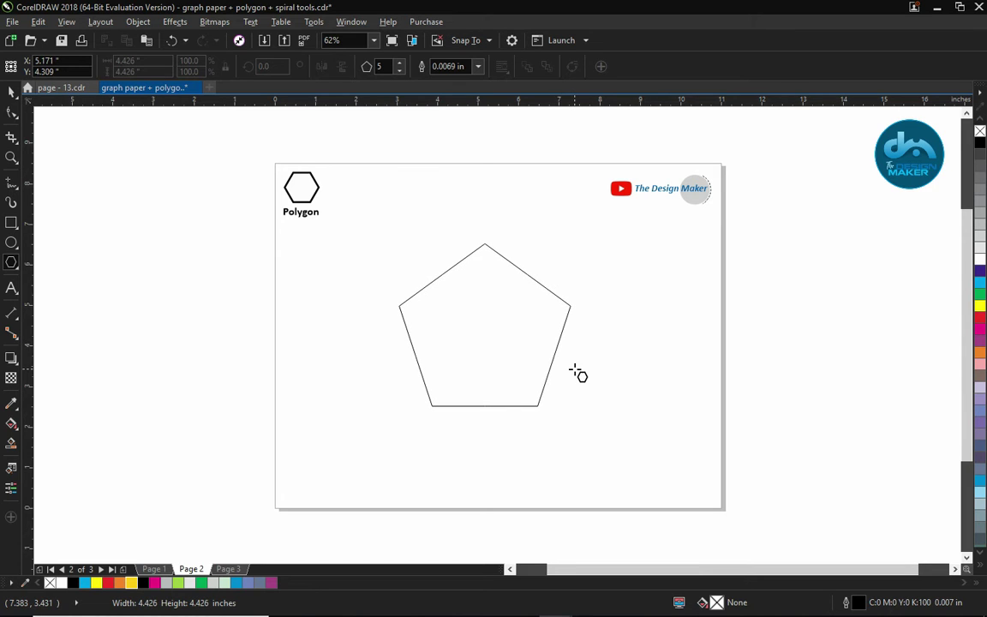
{"action": "mouse_move", "coordinate": [578, 373]}
{"action": "left_mouse_down"}
{"action": "mouse_move", "coordinate": [564, 364]}
{"action": "mouse_move", "coordinate": [562, 382]}
{"action": "mouse_move", "coordinate": [535, 368]}
{"action": "mouse_move", "coordinate": [463, 373]}
{"action": "mouse_move", "coordinate": [563, 320]}
{"action": "mouse_move", "coordinate": [531, 291]}
{"action": "mouse_move", "coordinate": [429, 314]}
{"action": "mouse_move", "coordinate": [491, 344]}
{"action": "mouse_move", "coordinate": [505, 296]}
{"action": "mouse_move", "coordinate": [497, 331]}
{"action": "mouse_move", "coordinate": [549, 357]}
{"action": "mouse_move", "coordinate": [609, 414]}
{"action": "mouse_move", "coordinate": [569, 382]}
{"action": "left_mouse_up"}
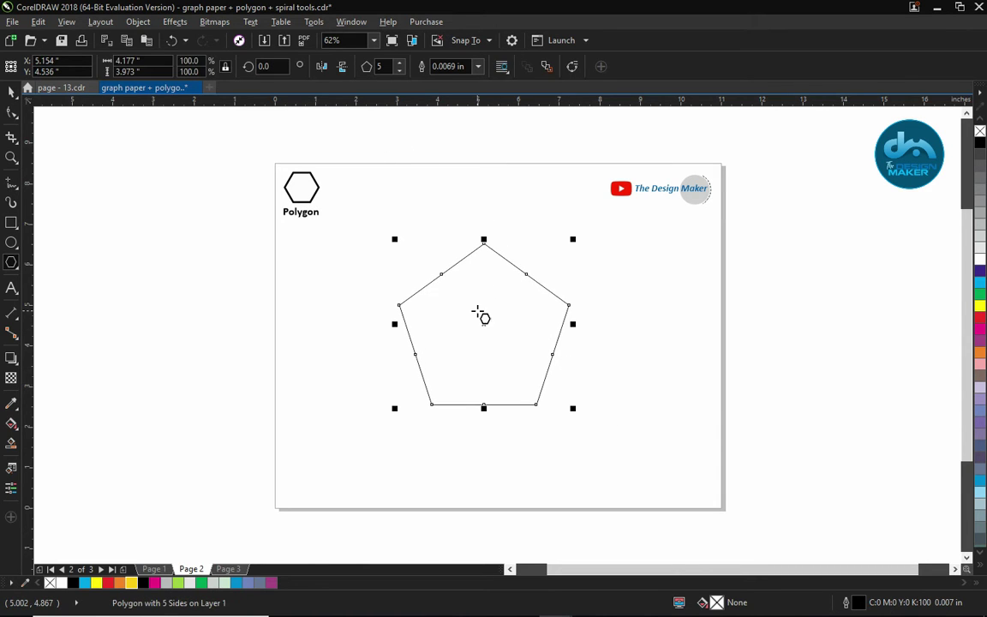
{"action": "key", "text": "ctrl+z"}
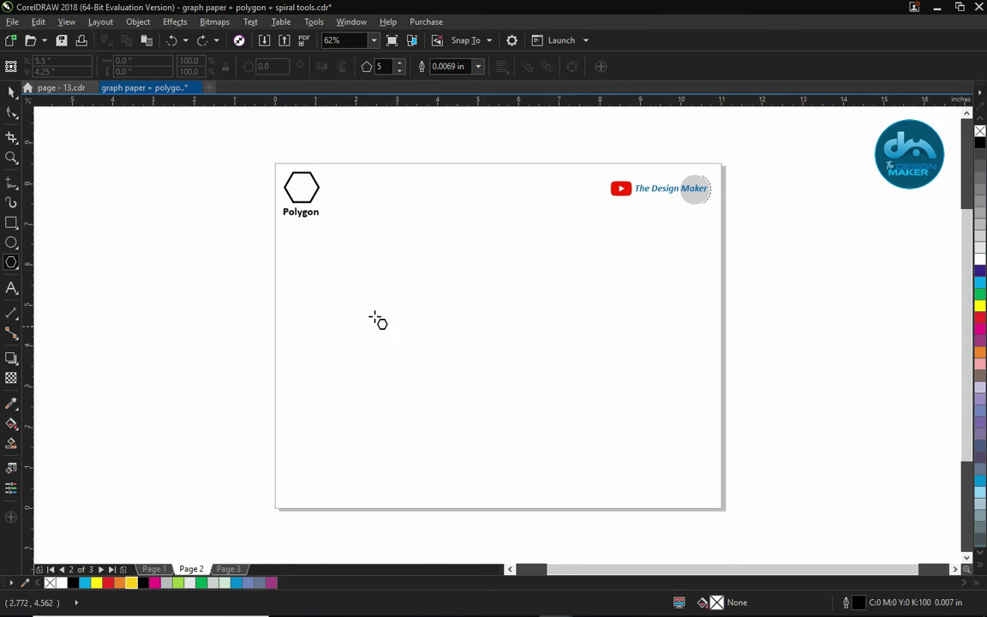
Draw three separate polygons with five, four and three sides on the page
{"action": "left_click_drag", "start_coordinate": [329, 221], "coordinate": [469, 354]}
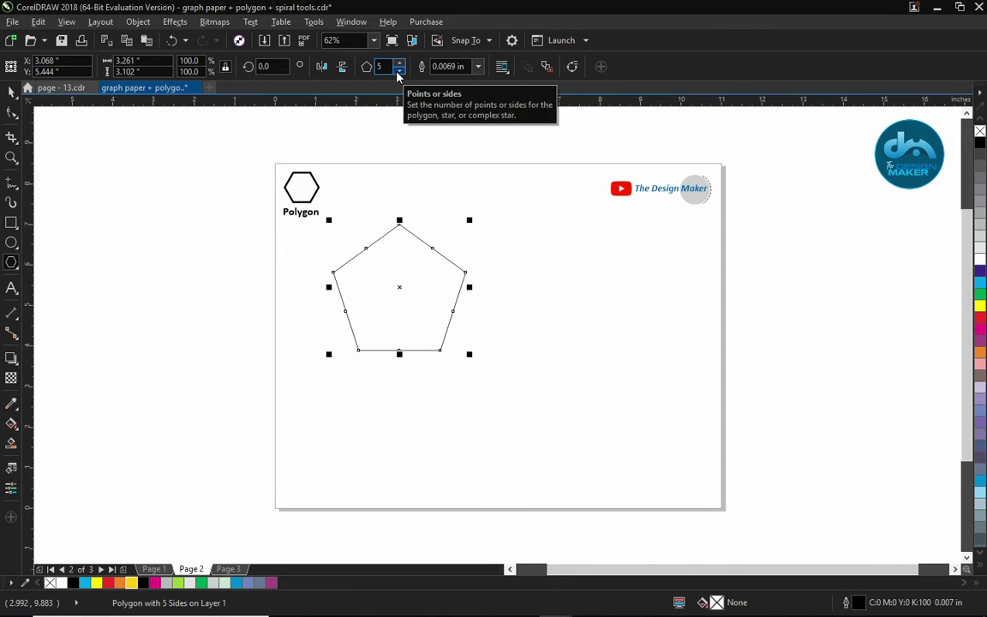
{"action": "left_click", "coordinate": [486, 254]}
{"action": "left_click", "coordinate": [400, 70]}
{"action": "left_click_drag", "start_coordinate": [496, 241], "coordinate": [638, 384]}
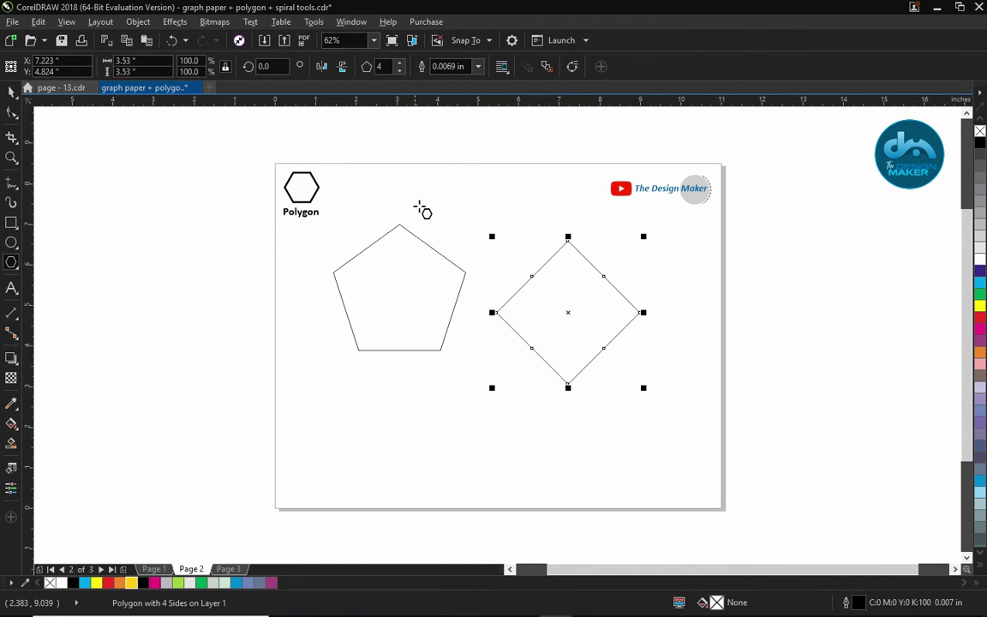
{"action": "left_click", "coordinate": [421, 192]}
{"action": "left_click", "coordinate": [399, 72]}
{"action": "left_click_drag", "start_coordinate": [312, 385], "coordinate": [506, 489]}
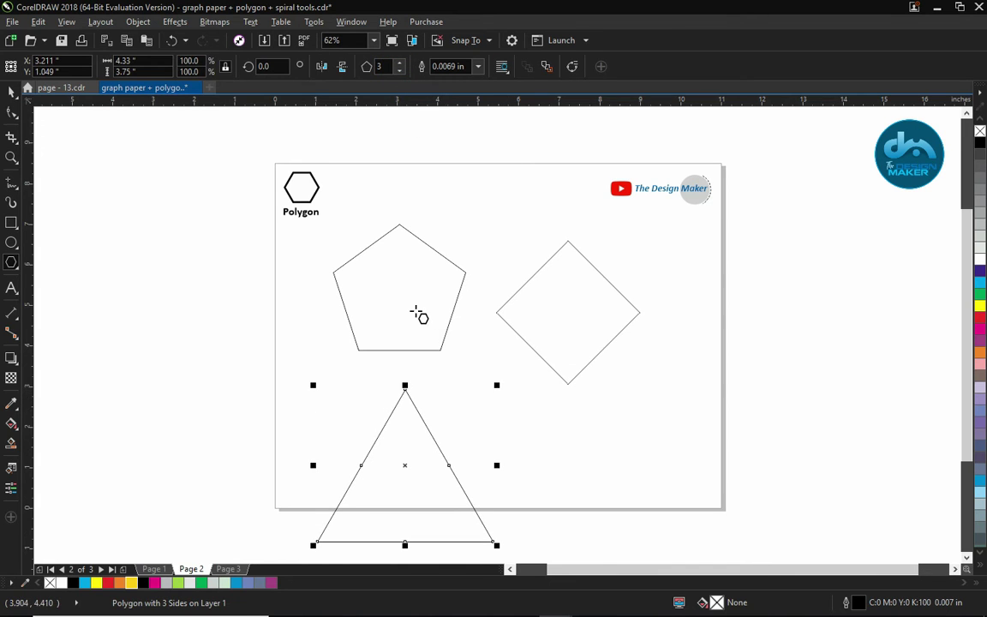
Undo the five-, four- and three-sided polygons to clear the page
{"action": "key", "text": "ctrl+z"}
{"action": "key", "text": "ctrl+z"}
{"action": "key", "text": "ctrl+z"}
{"action": "key", "text": "space"}
{"action": "key", "text": "space"}
Draw a five-sided polygon about 4.26 by 4.05 in and center it on the page
{"action": "left_click", "coordinate": [399, 63]}
{"action": "left_click", "coordinate": [399, 63]}
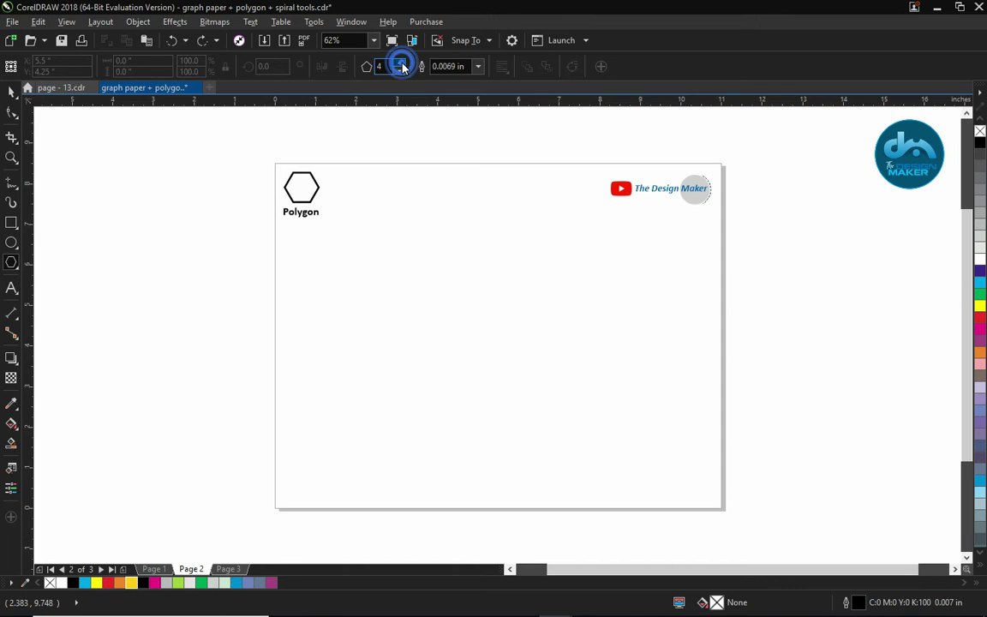
{"action": "left_click_drag", "start_coordinate": [374, 251], "coordinate": [552, 414]}
{"action": "key", "text": "space"}
{"action": "key", "text": "p"}
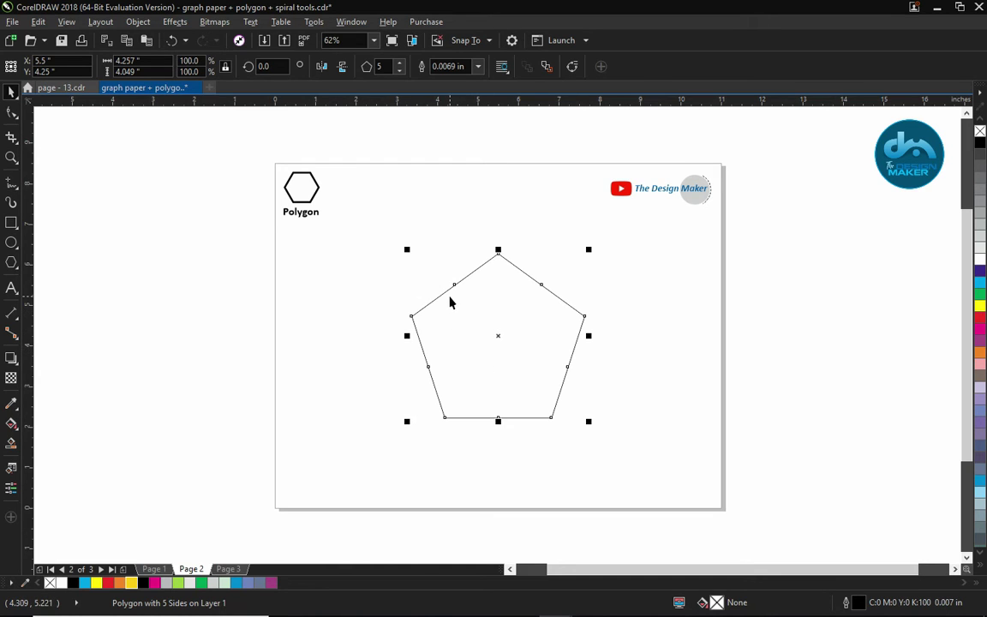
Reshape the pentagon into a five-pointed star by pulling the middle node of a side inward
{"action": "key", "text": "F10"}
{"action": "key", "text": "space"}
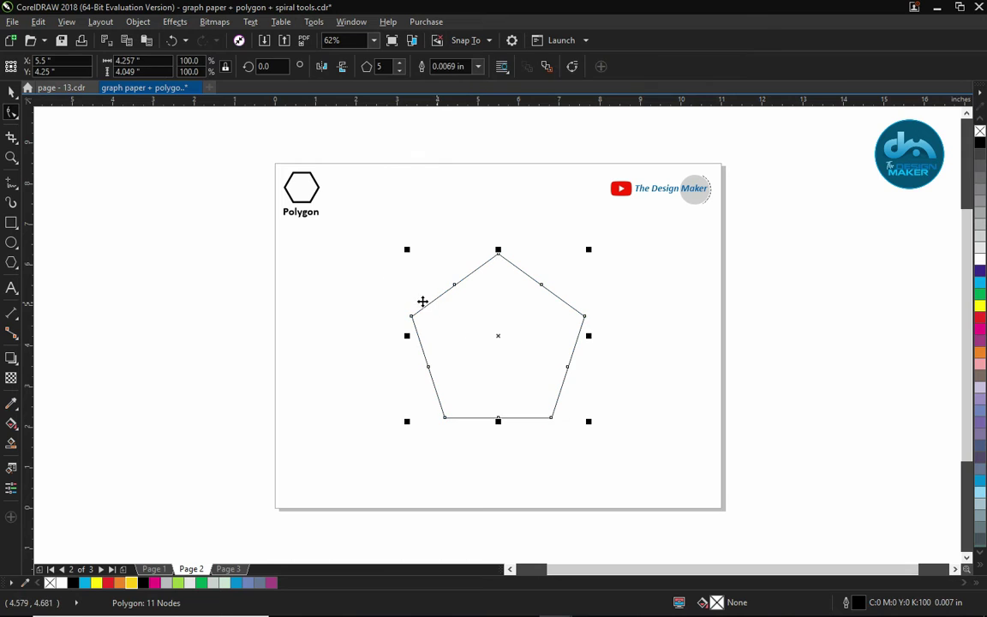
{"action": "left_click", "coordinate": [363, 258]}
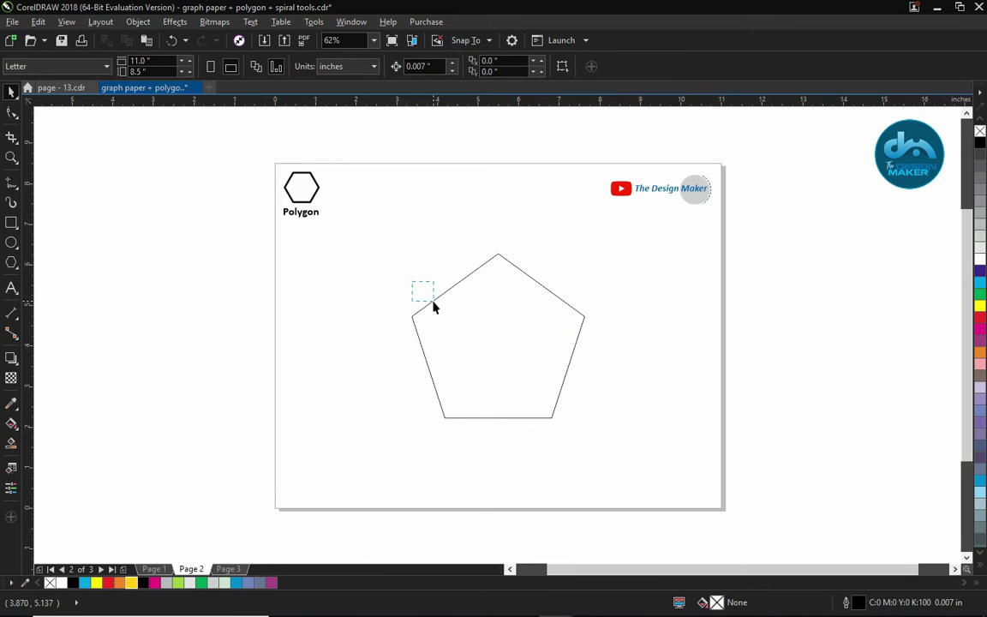
{"action": "left_click", "coordinate": [432, 301]}
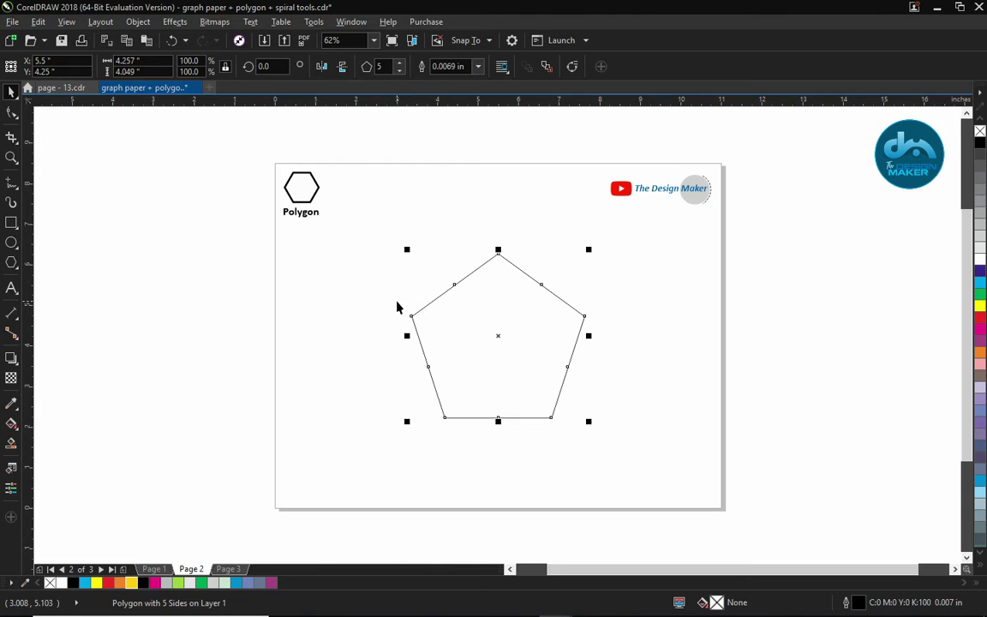
{"action": "left_click", "coordinate": [13, 113]}
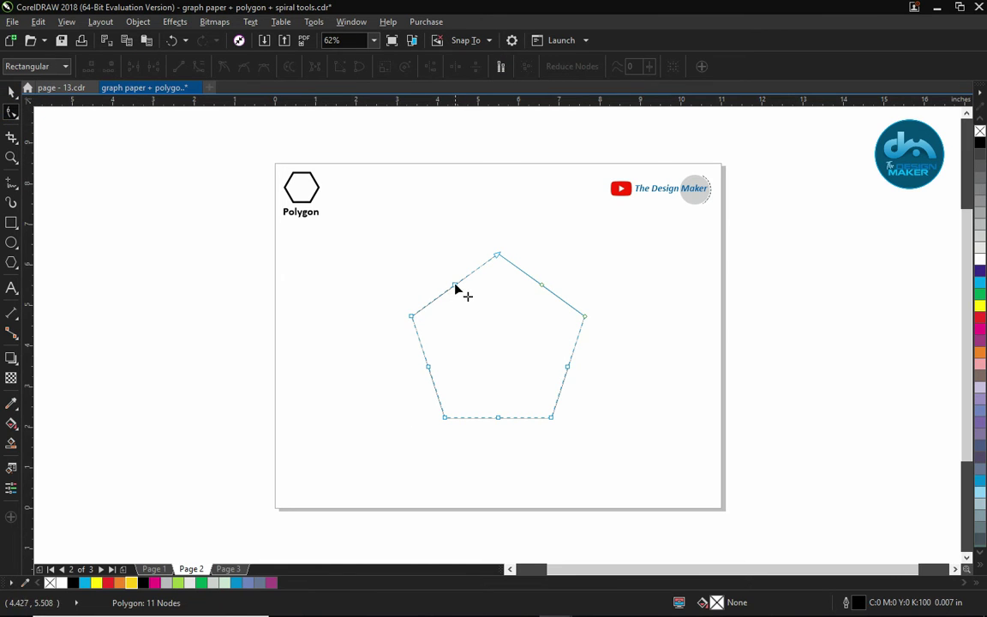
{"action": "left_click_drag", "start_coordinate": [456, 289], "coordinate": [480, 319]}
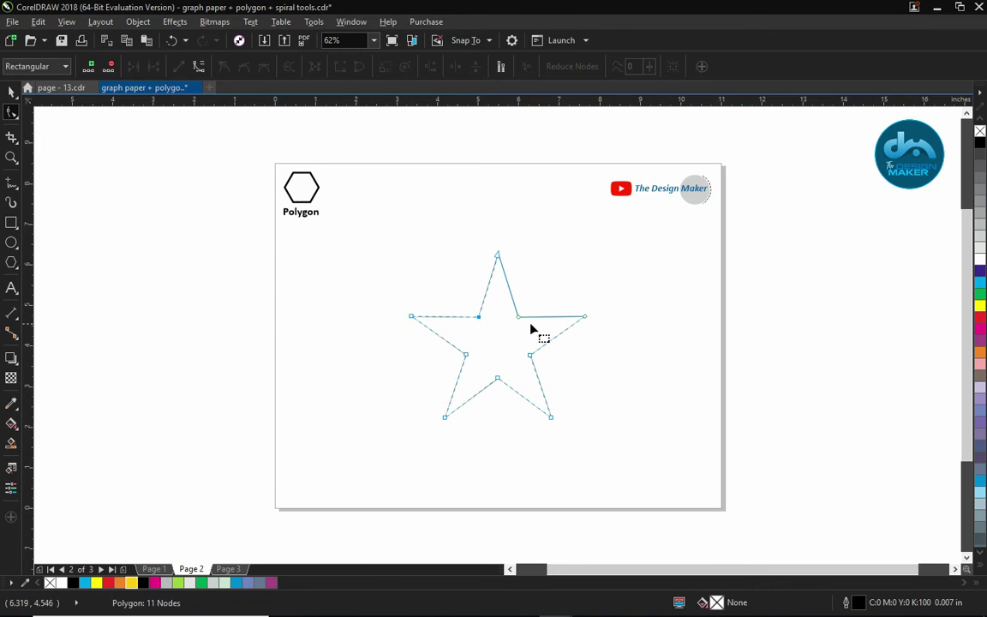
{"action": "mouse_move", "coordinate": [480, 320]}
{"action": "left_mouse_down"}
{"action": "mouse_move", "coordinate": [377, 234]}
{"action": "mouse_move", "coordinate": [384, 225]}
{"action": "mouse_move", "coordinate": [426, 238]}
{"action": "mouse_move", "coordinate": [479, 317]}
{"action": "left_mouse_up"}
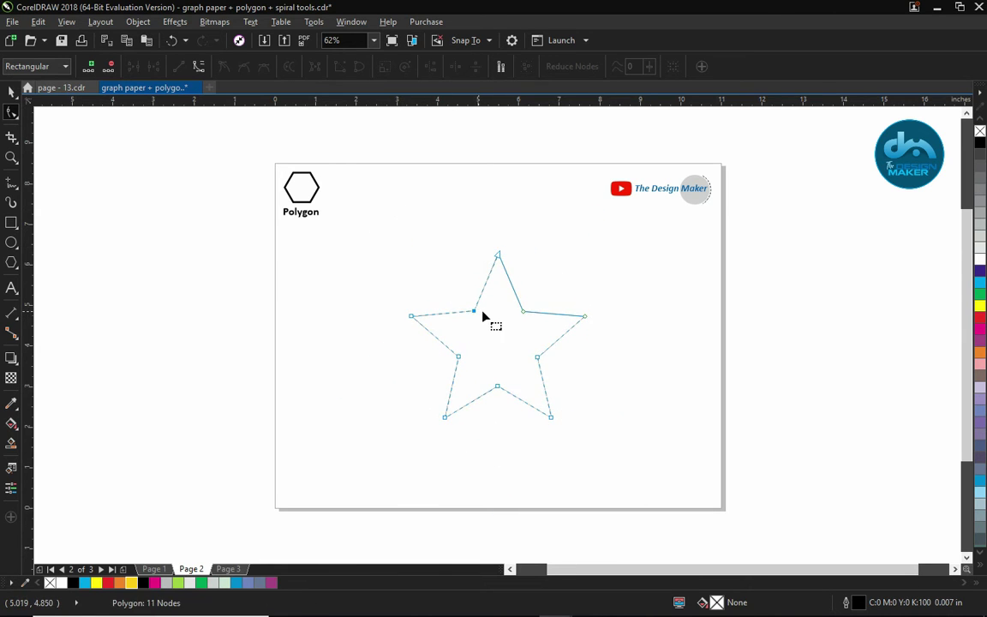
{"action": "key", "text": "space"}
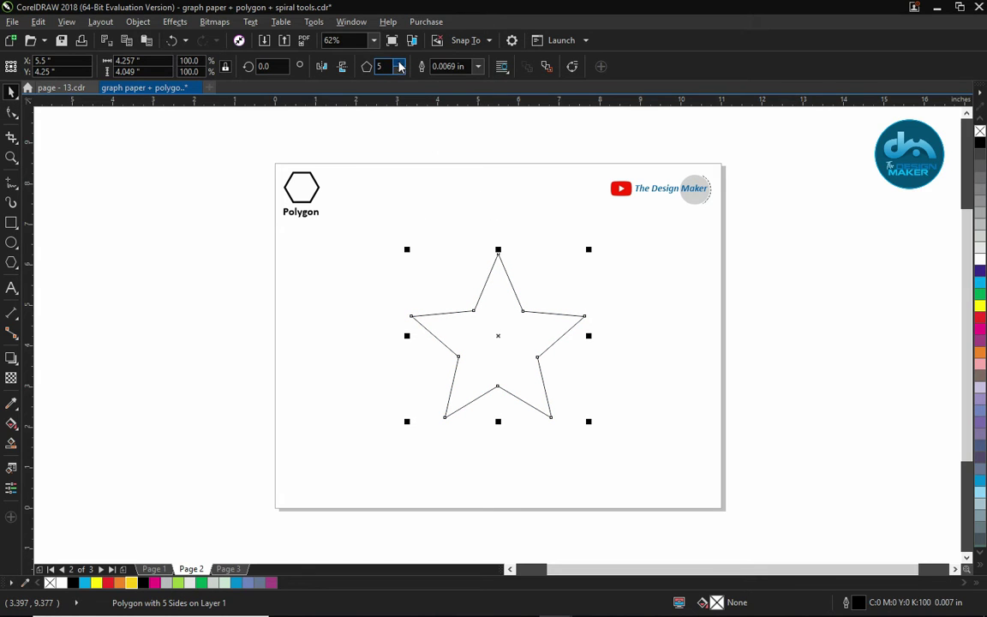
Raise the star's number of points to 13
{"action": "left_click", "coordinate": [400, 65]}
{"action": "left_click", "coordinate": [399, 65]}
{"action": "left_click", "coordinate": [399, 65]}
{"action": "left_click", "coordinate": [399, 65]}
{"action": "left_click", "coordinate": [399, 65]}
{"action": "left_click", "coordinate": [400, 65]}
{"action": "left_click", "coordinate": [399, 65]}
{"action": "left_click", "coordinate": [399, 65]}
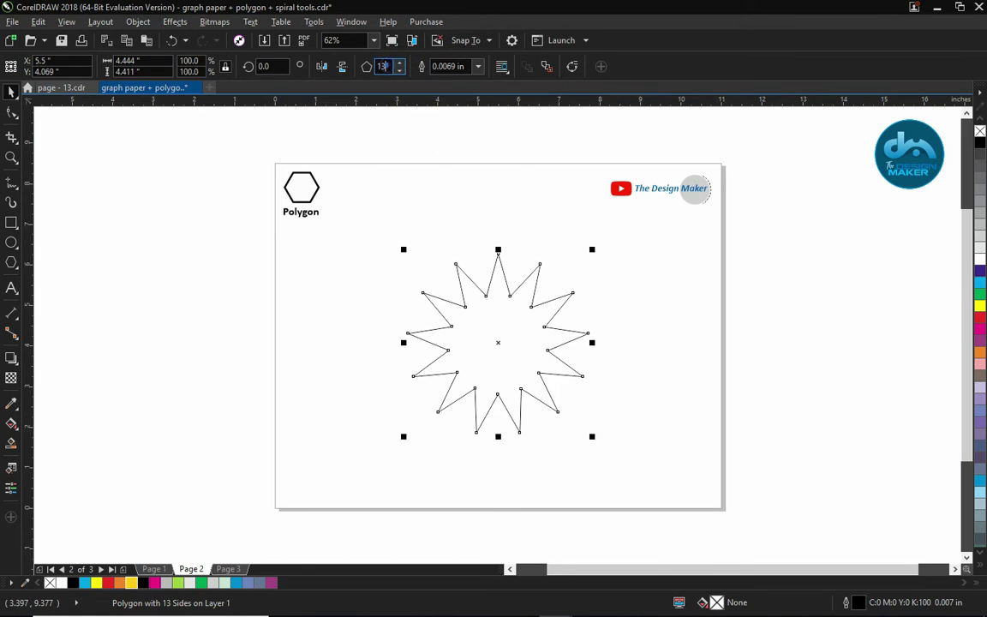
Set the star's number of points to 20
{"action": "double_click", "coordinate": [383, 66]}
{"action": "type", "text": "20"}
{"action": "key", "text": "Return"}
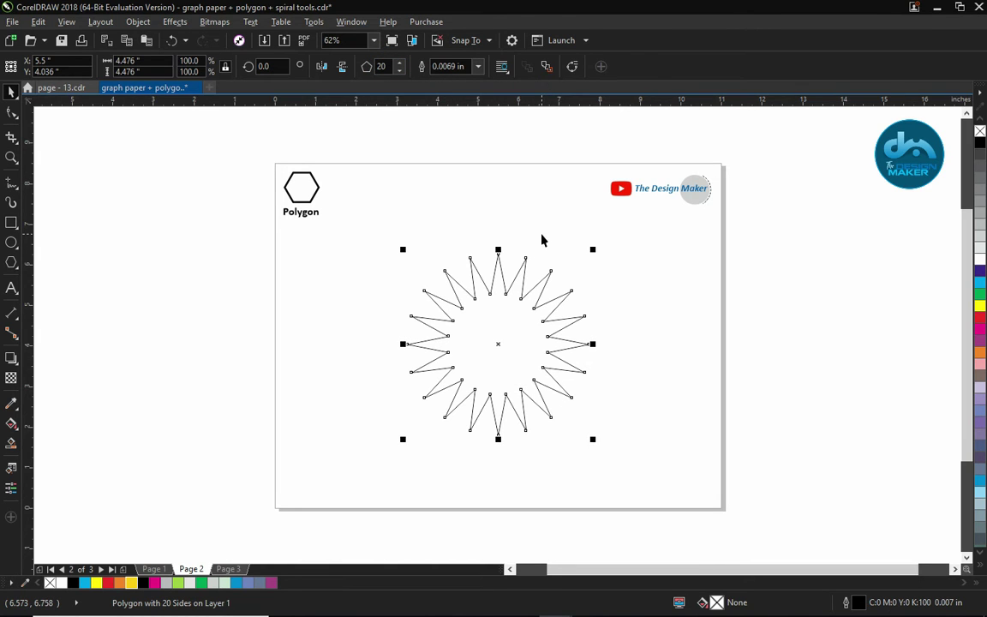
Convert one straight segment near the top of the 20-point star to a curve
{"action": "key", "text": "F2"}
{"action": "left_click_drag", "start_coordinate": [341, 212], "coordinate": [652, 452]}
{"action": "key", "text": "F10"}
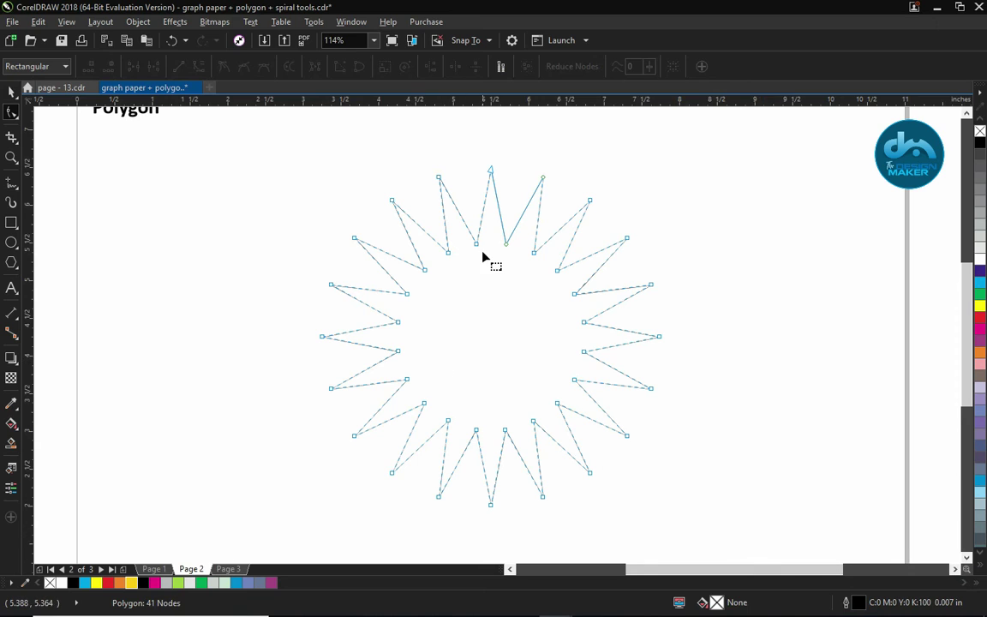
{"action": "right_click", "coordinate": [457, 210]}
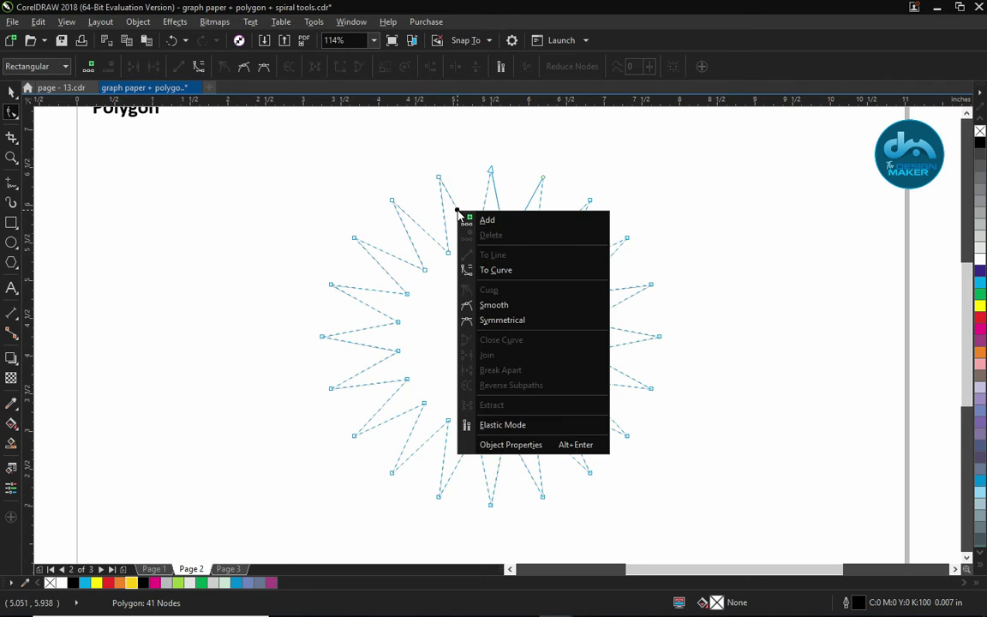
{"action": "left_click", "coordinate": [495, 272]}
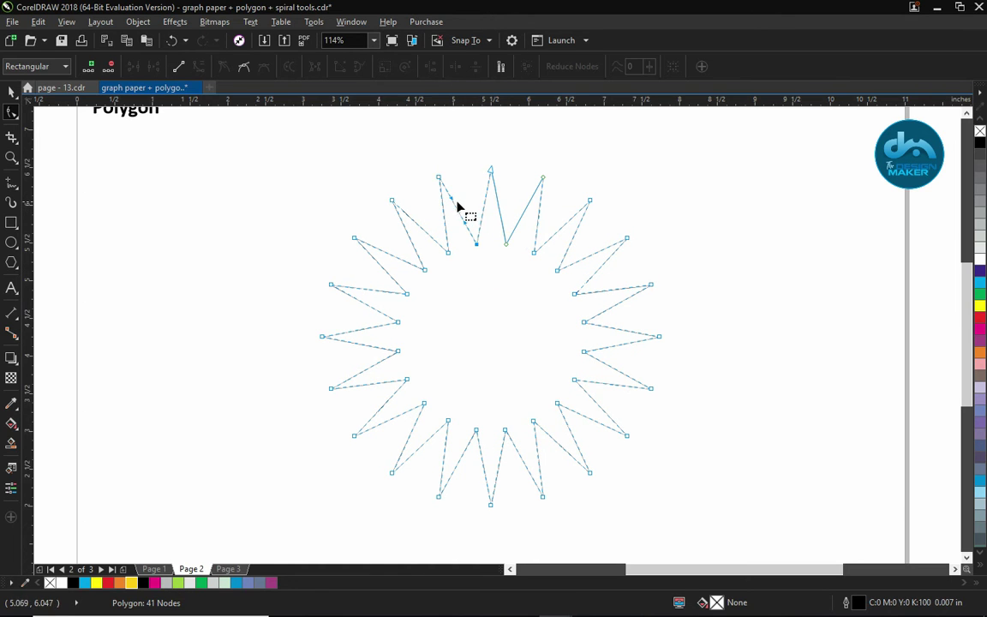
Bend the curved segment with its control handles so the star's points become rounded, slanted petals
{"action": "left_click_drag", "start_coordinate": [453, 199], "coordinate": [502, 170]}
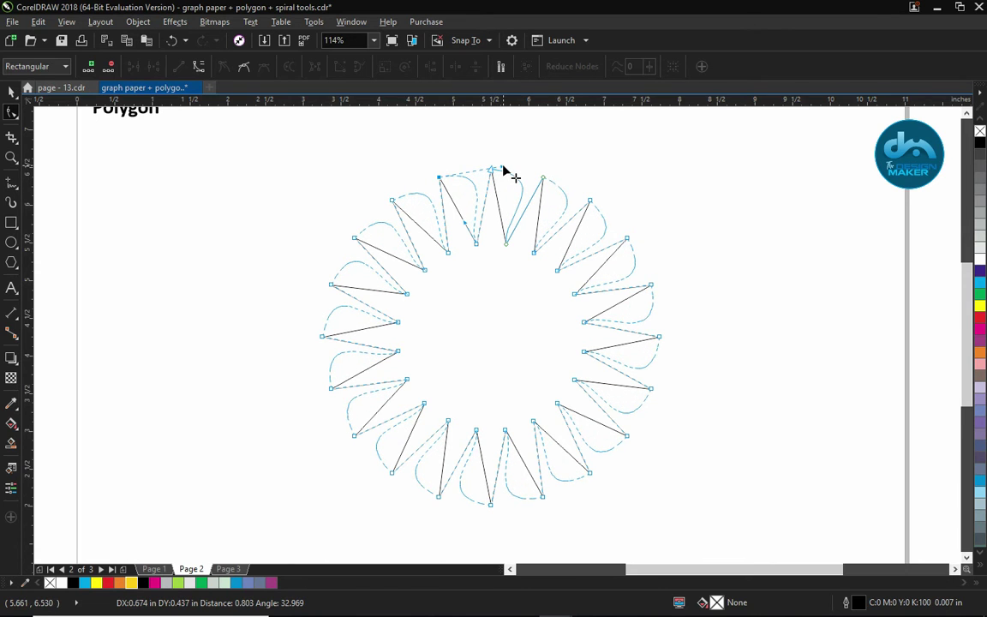
{"action": "left_click_drag", "start_coordinate": [505, 174], "coordinate": [503, 185]}
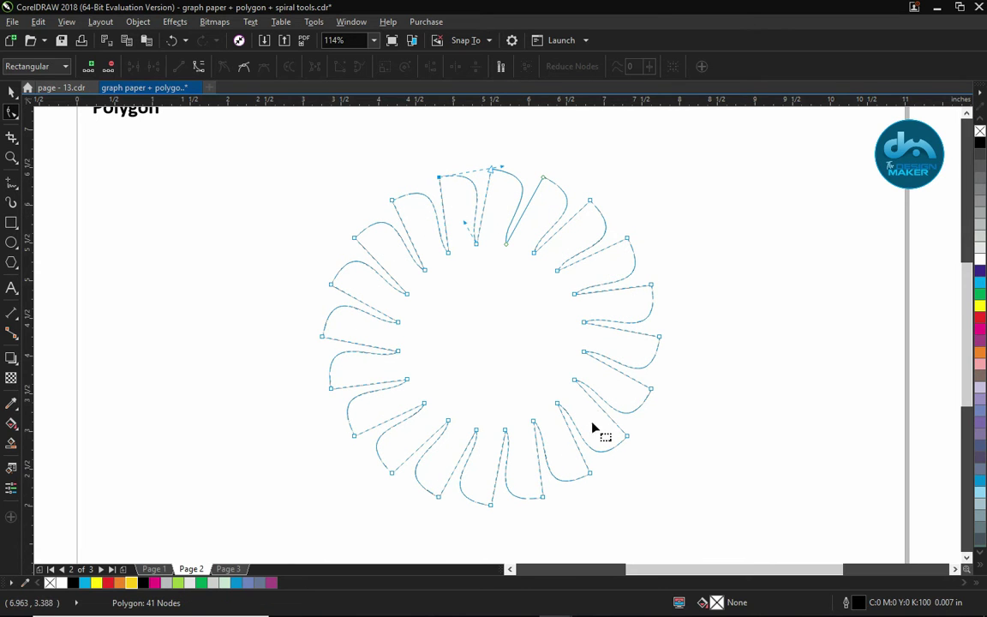
{"action": "mouse_move", "coordinate": [464, 225]}
{"action": "left_mouse_down"}
{"action": "mouse_move", "coordinate": [447, 238]}
{"action": "mouse_move", "coordinate": [467, 221]}
{"action": "left_mouse_up"}
{"action": "left_click_drag", "start_coordinate": [506, 174], "coordinate": [521, 244]}
{"action": "key", "text": "space"}
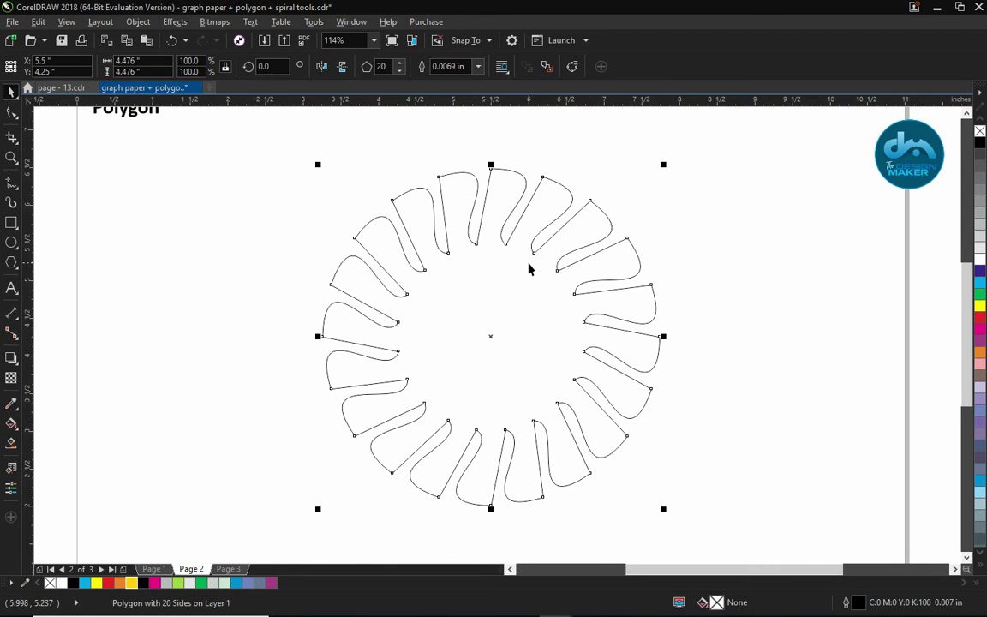
Move the petal ring over the page's left edge and deselect it
{"action": "key", "text": "shift+F4"}
{"action": "left_click_drag", "start_coordinate": [499, 337], "coordinate": [299, 335]}
{"action": "left_click", "coordinate": [481, 335]}
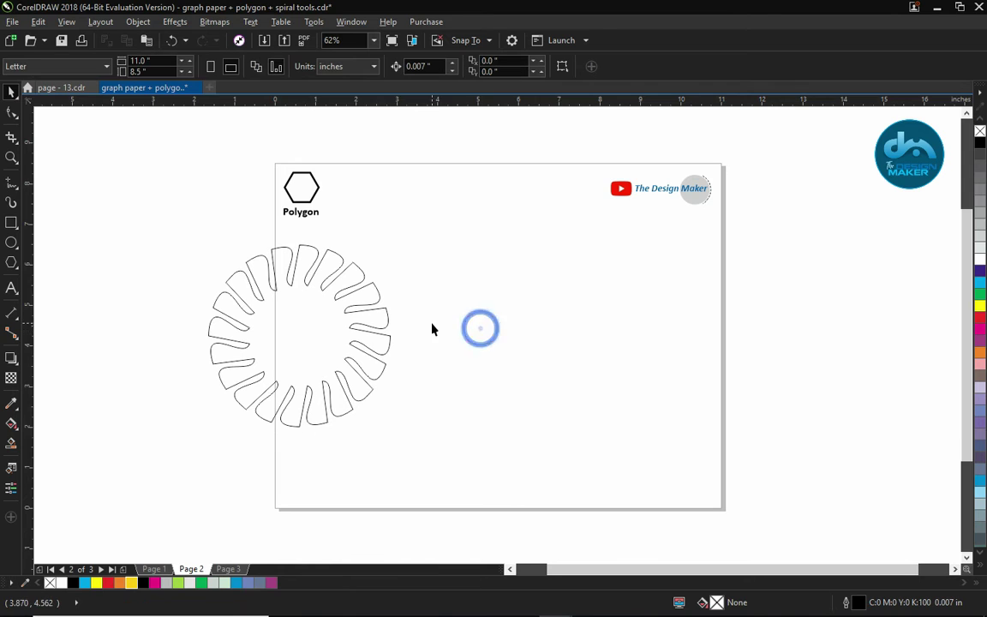
Try reshaping a new pentagon, about 4.13 by 3.93 in, into a five-pointed star beside the petal ring, and delete it
{"action": "left_click", "coordinate": [11, 264]}
{"action": "left_click_drag", "start_coordinate": [437, 262], "coordinate": [611, 424]}
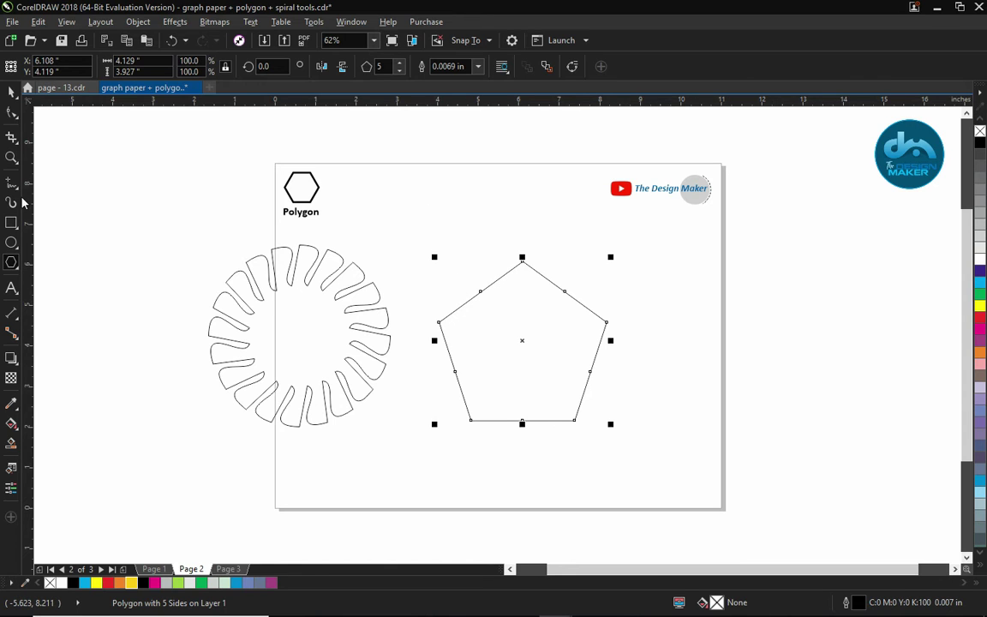
{"action": "left_click", "coordinate": [11, 114]}
{"action": "left_click_drag", "start_coordinate": [480, 295], "coordinate": [505, 326]}
{"action": "key", "text": "space"}
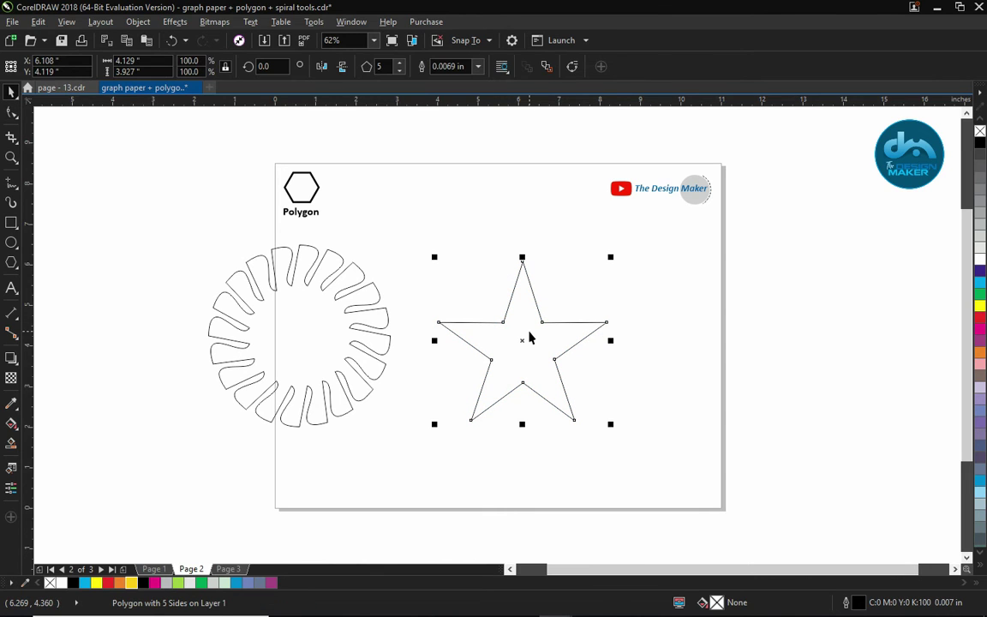
{"action": "key", "text": "Delete"}
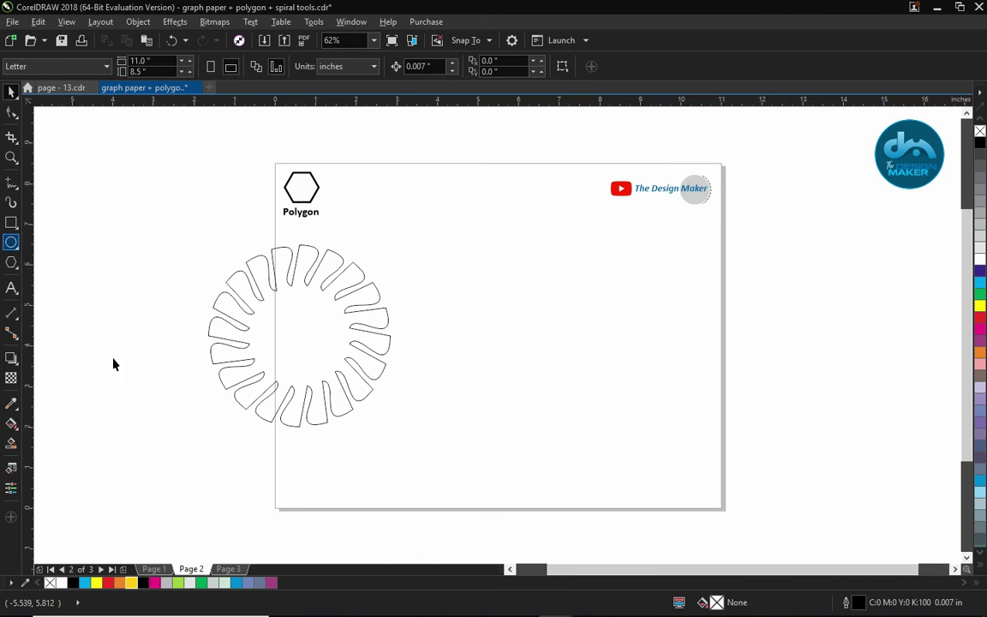
Draw a polygon about 4.02 by 3.82 in beside the petal ring and set its number of sides to 30
{"action": "key", "text": "y"}
{"action": "left_click_drag", "start_coordinate": [433, 250], "coordinate": [604, 413]}
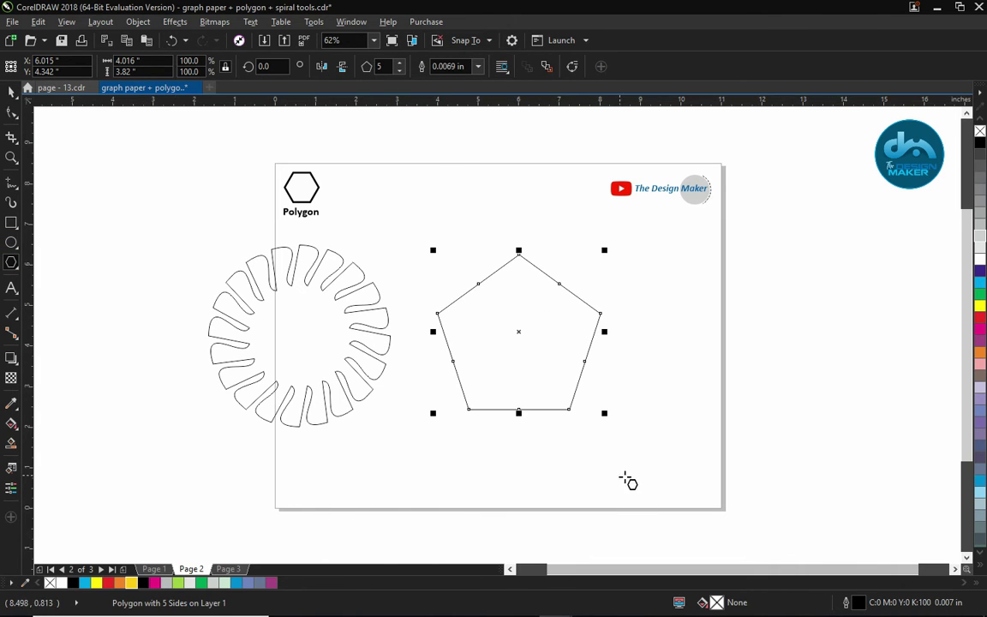
{"action": "double_click", "coordinate": [380, 66]}
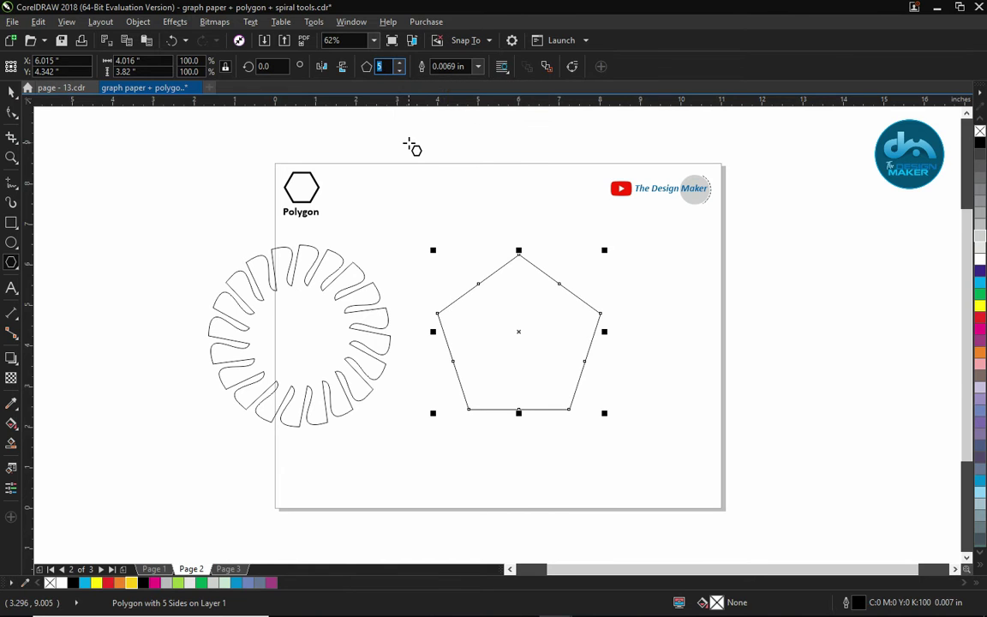
{"action": "type", "text": "30"}
{"action": "key", "text": "Return"}
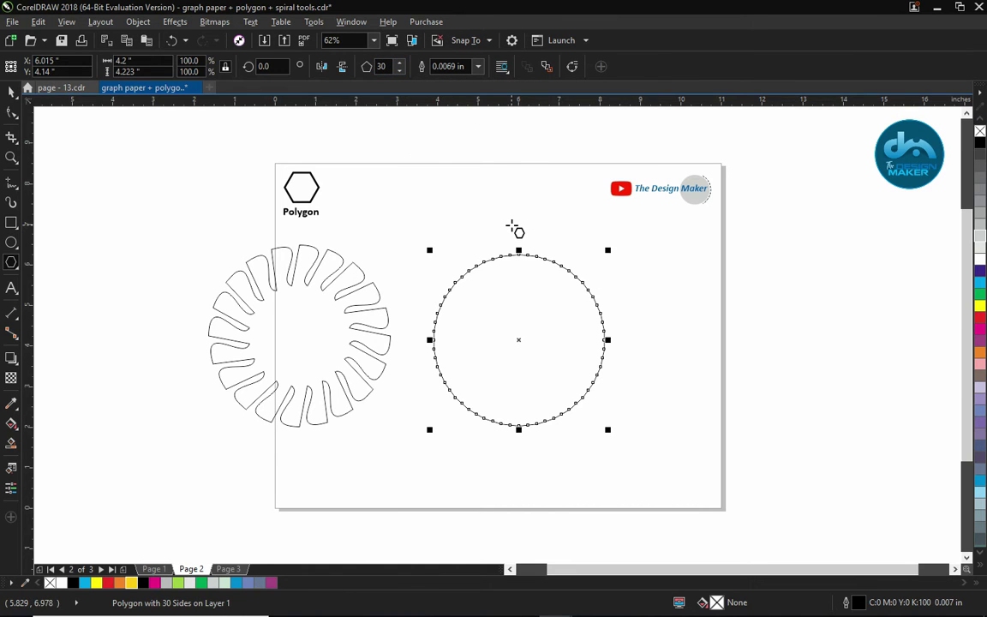
Pull the 30-sided polygon's top node down past its opposite side to form a crossing-line star about 5.73 by 5.75 in
{"action": "key", "text": "F10"}
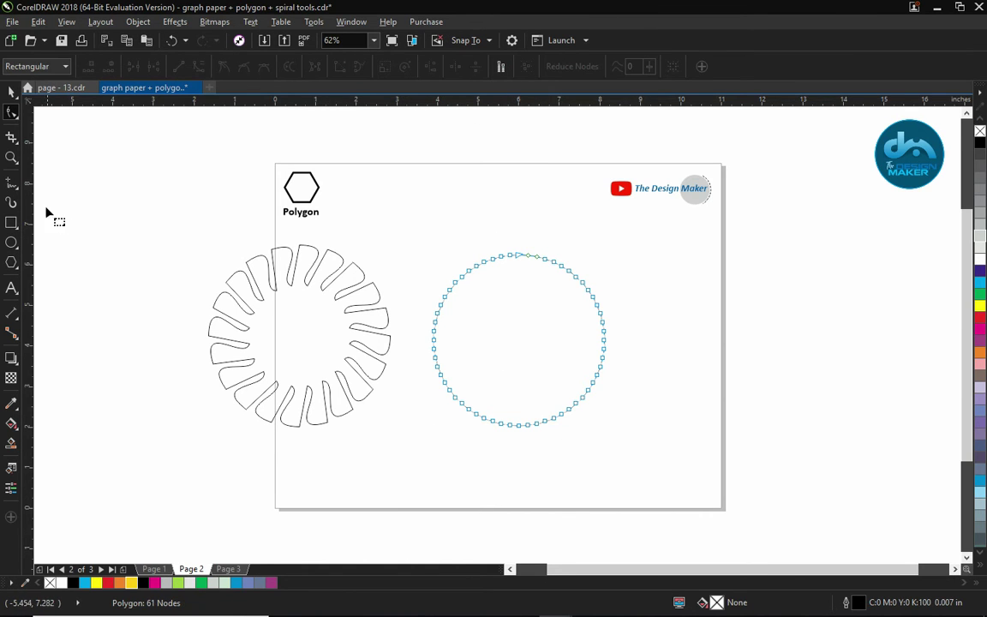
{"action": "left_click", "coordinate": [11, 112]}
{"action": "left_click_drag", "start_coordinate": [517, 257], "coordinate": [540, 459]}
{"action": "key", "text": "space"}
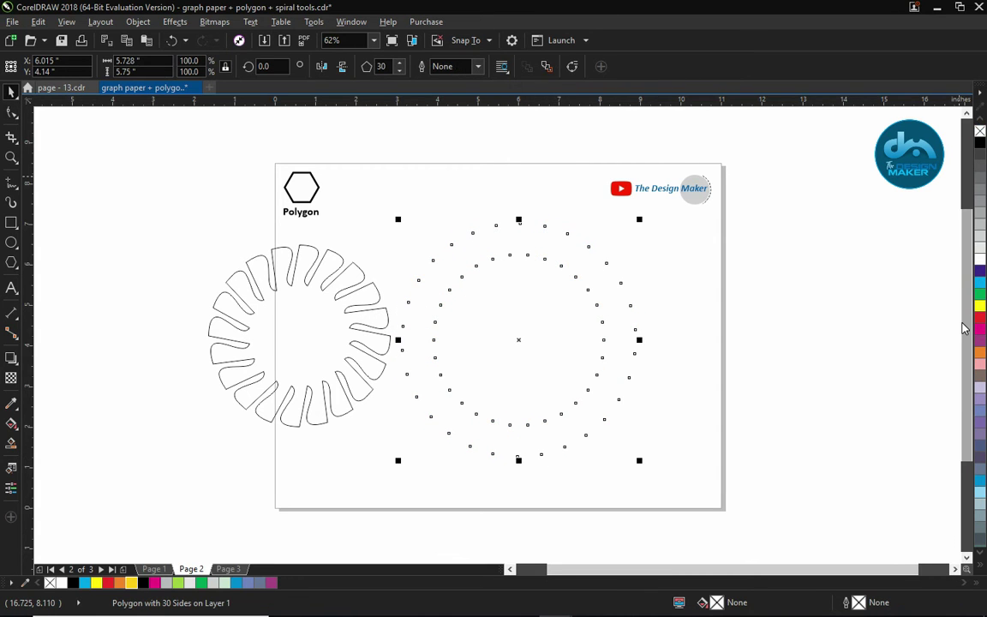
Fill the 30-sided star with cyan and move it and the petal ring leftward, with the star centred on the page
{"action": "left_click", "coordinate": [979, 283]}
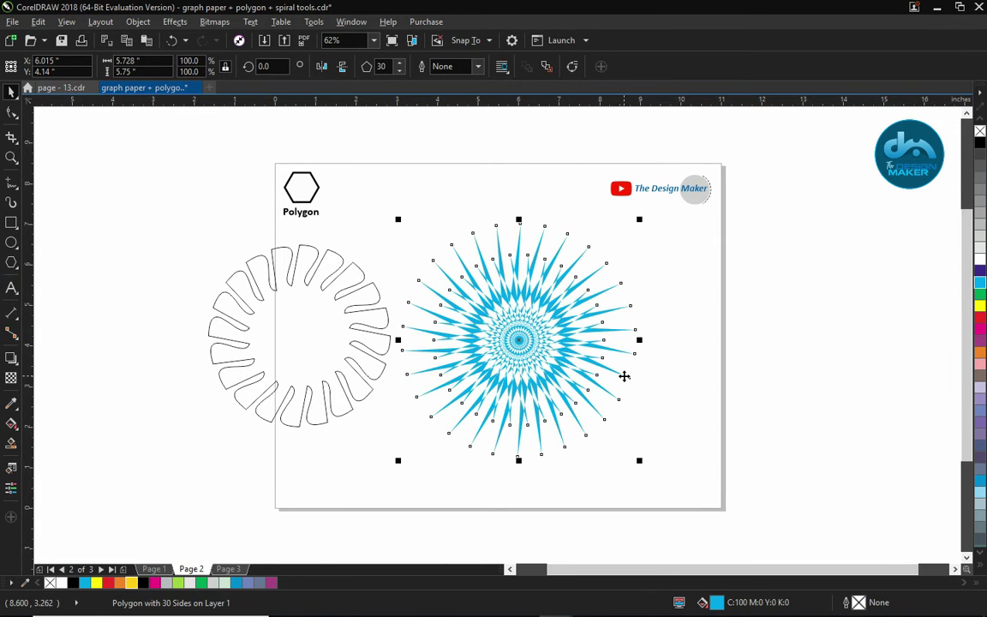
{"action": "left_click_drag", "start_coordinate": [575, 371], "coordinate": [555, 366]}
{"action": "left_click_drag", "start_coordinate": [360, 330], "coordinate": [297, 330]}
{"action": "left_click", "coordinate": [469, 291]}
{"action": "left_click_drag", "start_coordinate": [355, 203], "coordinate": [650, 473]}
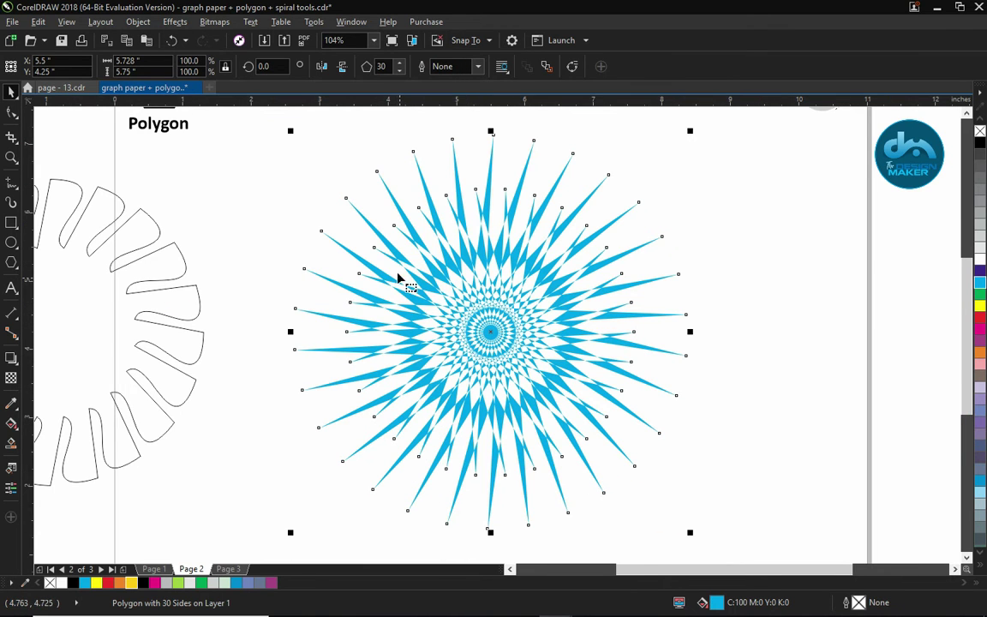
Pull the cyan star's inner nodes around and outward to twist it into a spiky ring about 6.15 by 6.14 in
{"action": "key", "text": "F10"}
{"action": "left_click_drag", "start_coordinate": [396, 231], "coordinate": [409, 225]}
{"action": "key", "text": "space"}
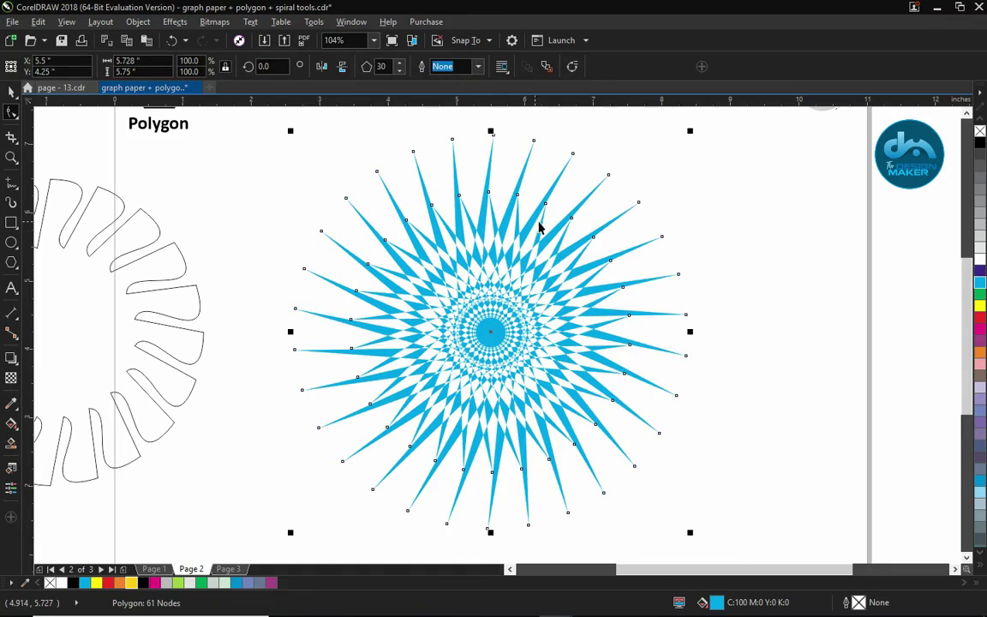
{"action": "key", "text": "F10"}
{"action": "left_click_drag", "start_coordinate": [432, 205], "coordinate": [591, 155]}
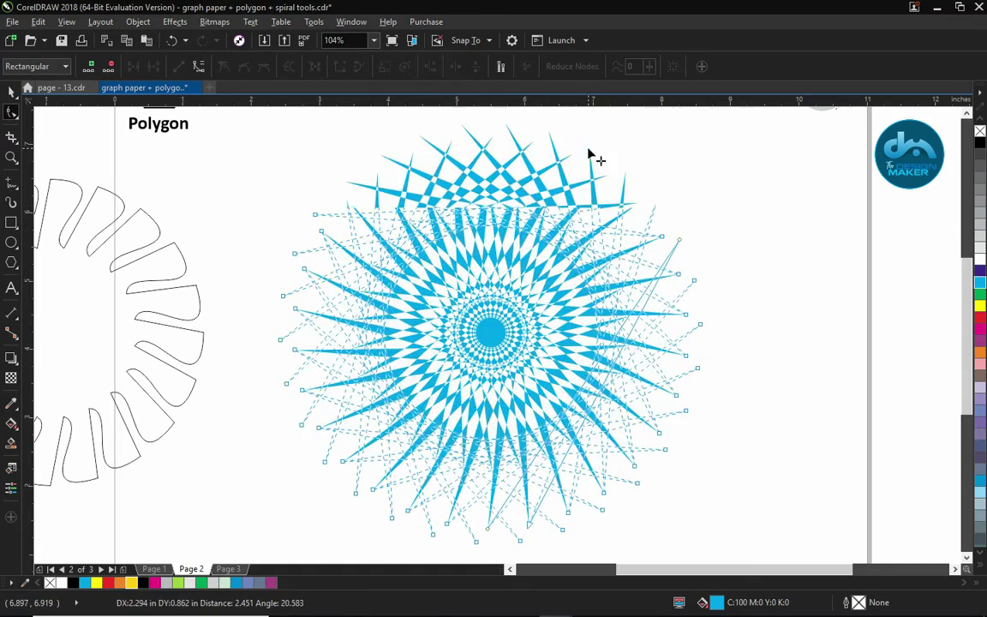
{"action": "key", "text": "space"}
{"action": "scroll", "coordinate": [551, 289], "scroll_direction": "down", "scroll_amount": 2}
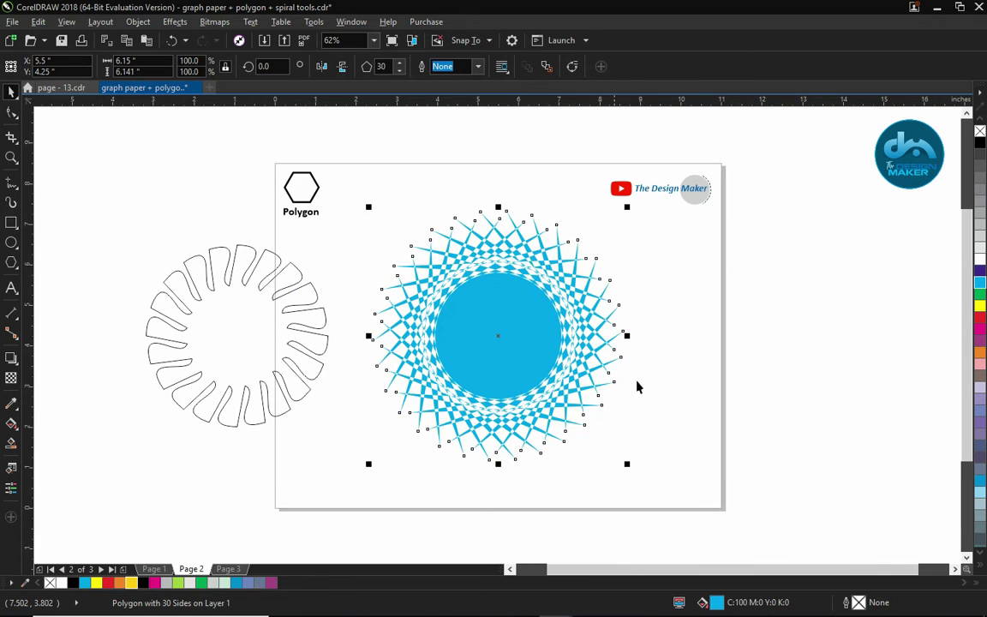
Lengthen the cyan ring's spikes by pulling a node outward, and move the ring past the page's right edge
{"action": "left_click", "coordinate": [676, 412]}
{"action": "left_click", "coordinate": [489, 315]}
{"action": "key", "text": "space"}
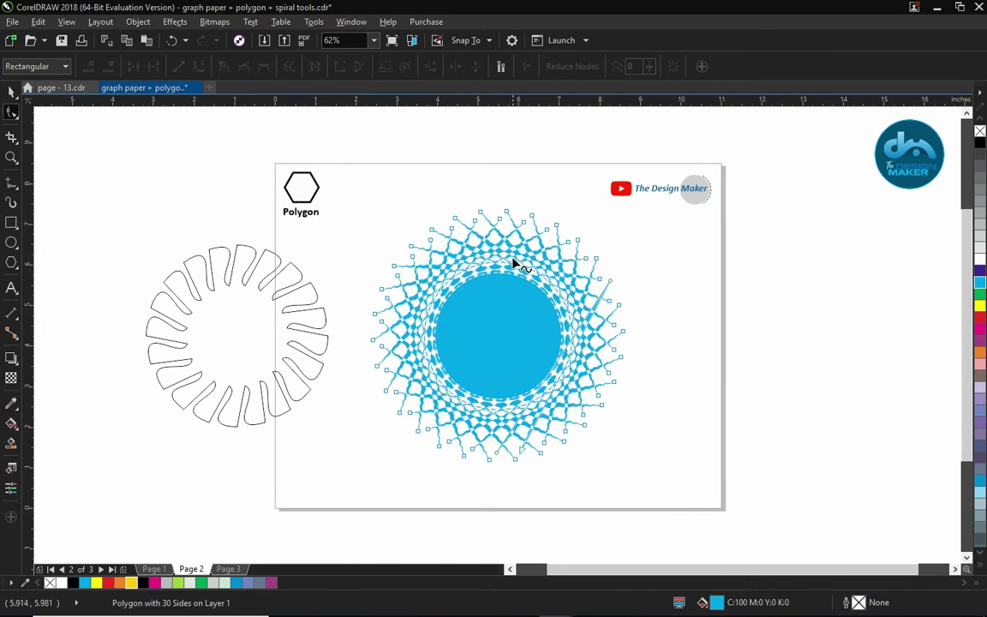
{"action": "left_click_drag", "start_coordinate": [504, 223], "coordinate": [520, 203]}
{"action": "key", "text": "space"}
{"action": "key", "text": "space"}
{"action": "left_click", "coordinate": [498, 335]}
{"action": "left_click", "coordinate": [463, 346]}
{"action": "left_click_drag", "start_coordinate": [463, 346], "coordinate": [840, 348]}
Fill the petal ring with orange and no outline, and move it off the page's left edge
{"action": "left_click", "coordinate": [529, 324]}
{"action": "left_click", "coordinate": [325, 341]}
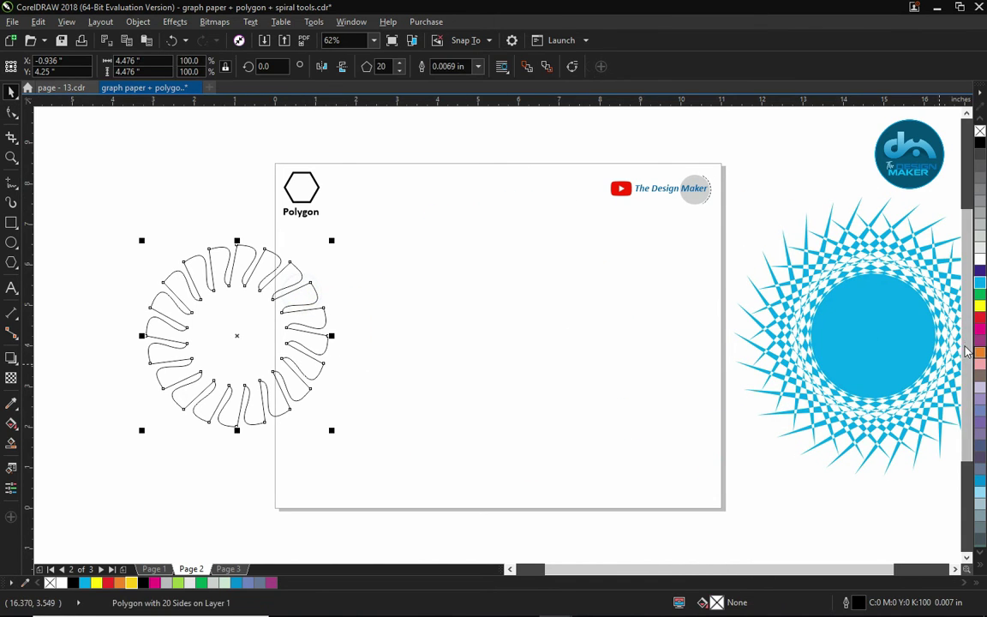
{"action": "right_click", "coordinate": [980, 130]}
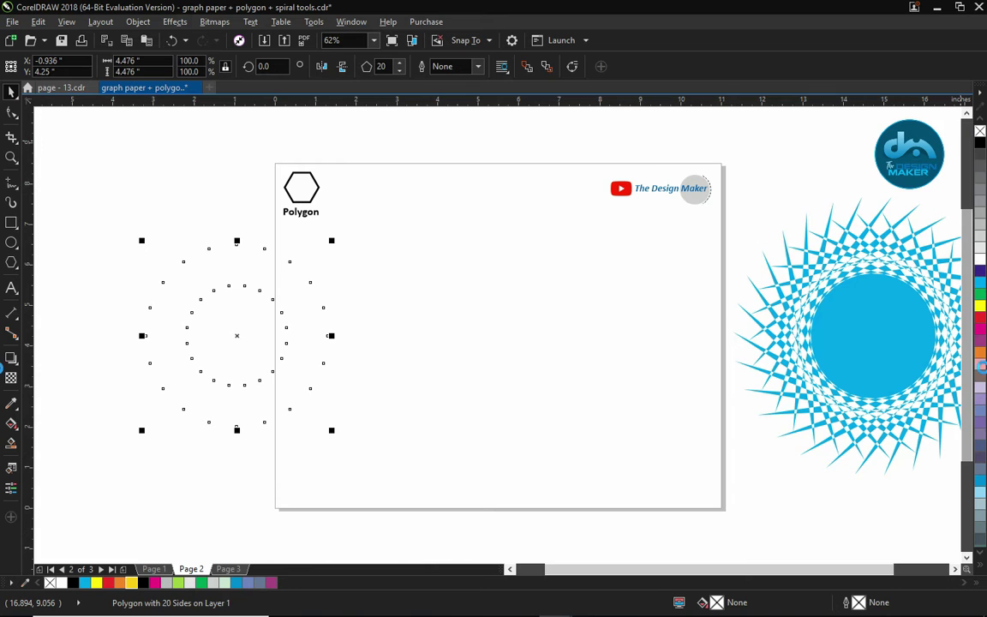
{"action": "left_click", "coordinate": [981, 352]}
{"action": "left_click_drag", "start_coordinate": [239, 297], "coordinate": [154, 297]}
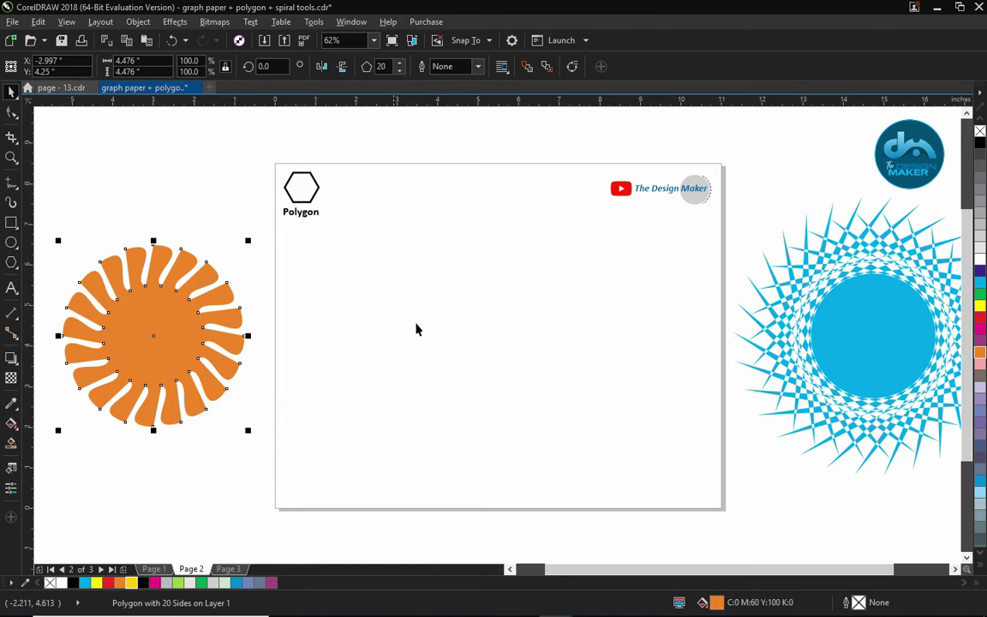
{"action": "left_click", "coordinate": [428, 305]}
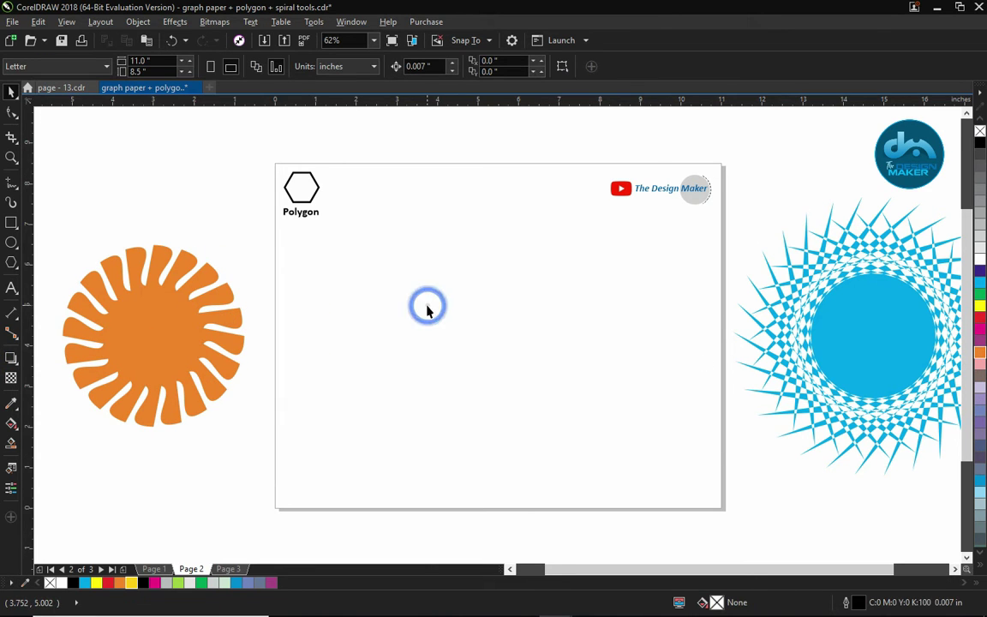
Draw a polygon about 3.58 by 3.41 in at the page centre and set its number of sides to 3
{"action": "left_click", "coordinate": [11, 262]}
{"action": "left_click_drag", "start_coordinate": [418, 257], "coordinate": [570, 403]}
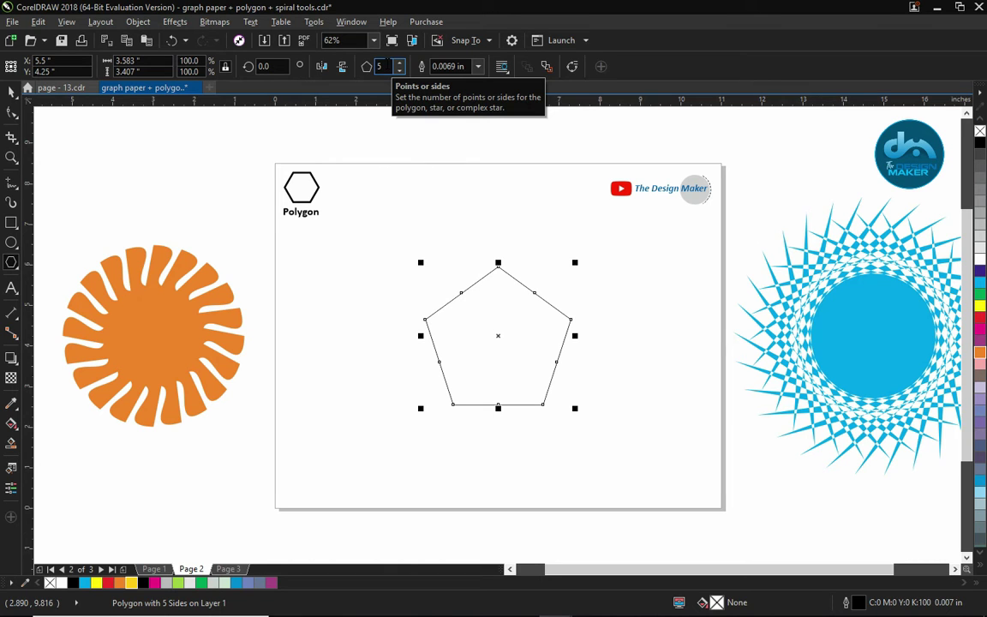
{"action": "left_click", "coordinate": [388, 65]}
{"action": "left_click", "coordinate": [387, 66]}
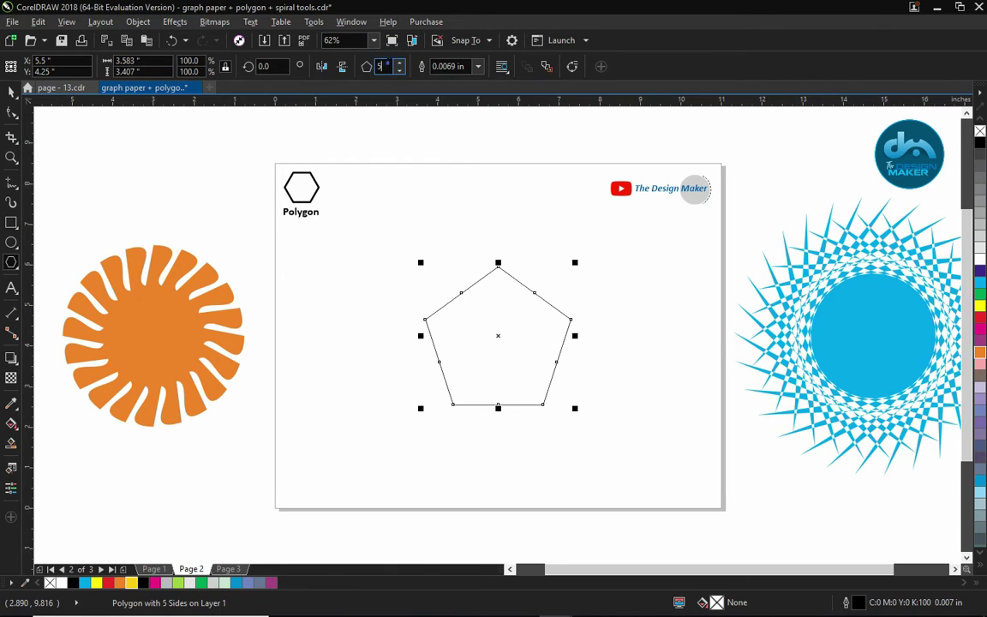
{"action": "type", "text": "3"}
{"action": "key", "text": "Return"}
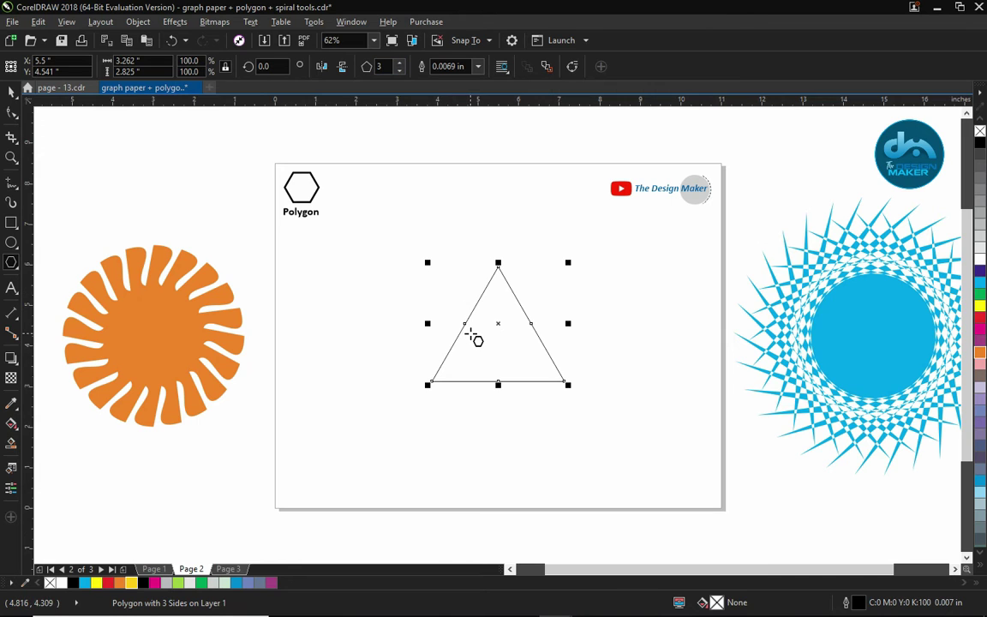
Pull the triangle's side node toward its centre to form a three-pointed star, and fill it black without an outline
{"action": "left_click", "coordinate": [12, 111]}
{"action": "left_click_drag", "start_coordinate": [467, 326], "coordinate": [491, 343]}
{"action": "key", "text": "space"}
{"action": "left_click", "coordinate": [394, 295]}
{"action": "left_click", "coordinate": [453, 299]}
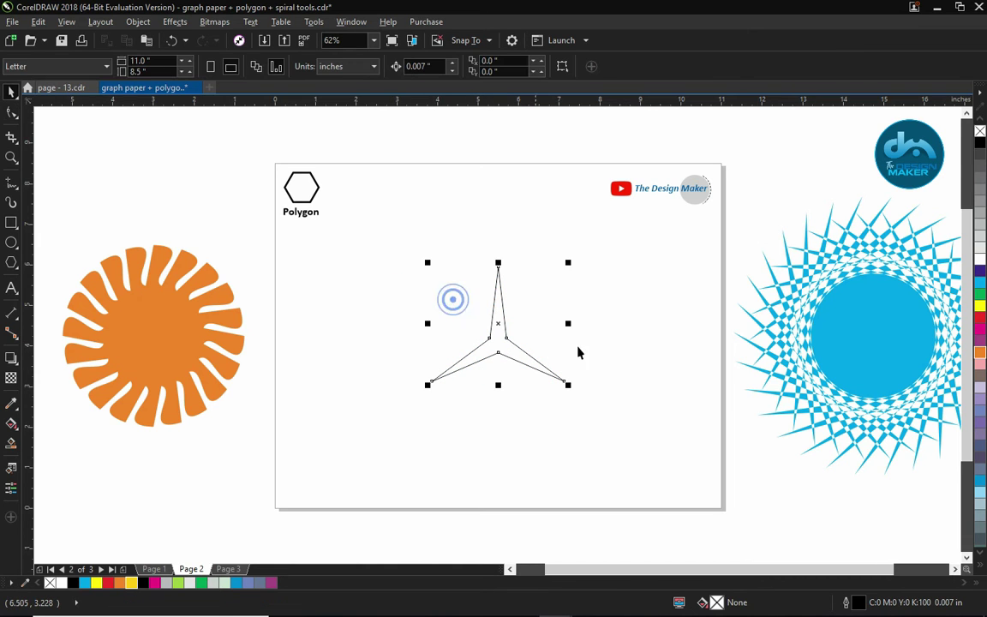
{"action": "right_click", "coordinate": [980, 130]}
{"action": "left_click", "coordinate": [981, 143]}
{"action": "left_click", "coordinate": [361, 304]}
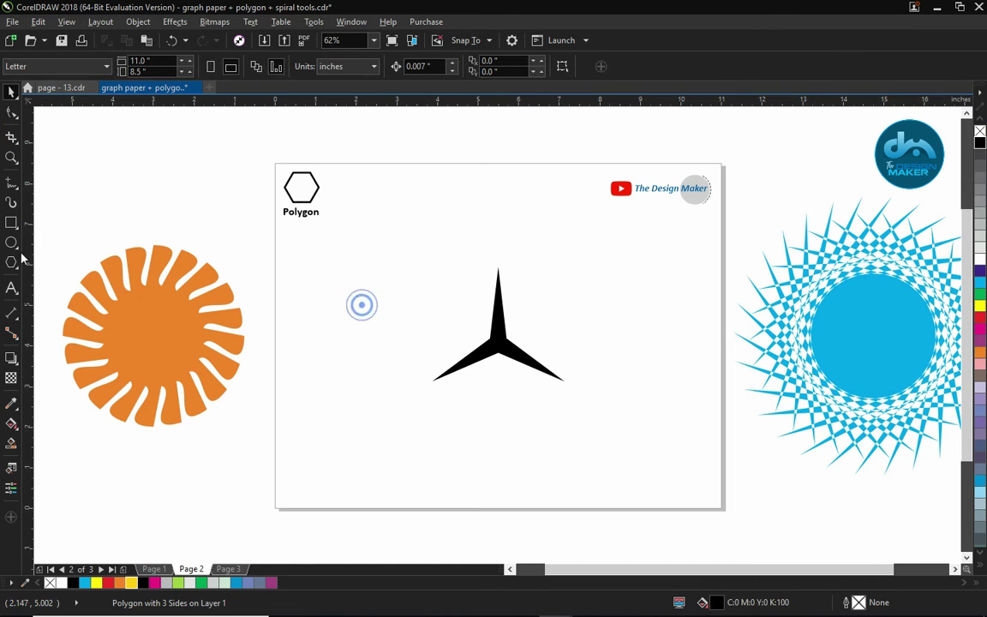
Draw a circle about 4.48 in across over the three-pointed star and align the two by their centres
{"action": "left_click", "coordinate": [11, 243]}
{"action": "left_click_drag", "start_coordinate": [400, 247], "coordinate": [572, 394]}
{"action": "key", "text": "space"}
{"action": "left_click", "coordinate": [514, 360], "text": "shift"}
{"action": "key", "text": "c"}
{"action": "key", "text": "e"}
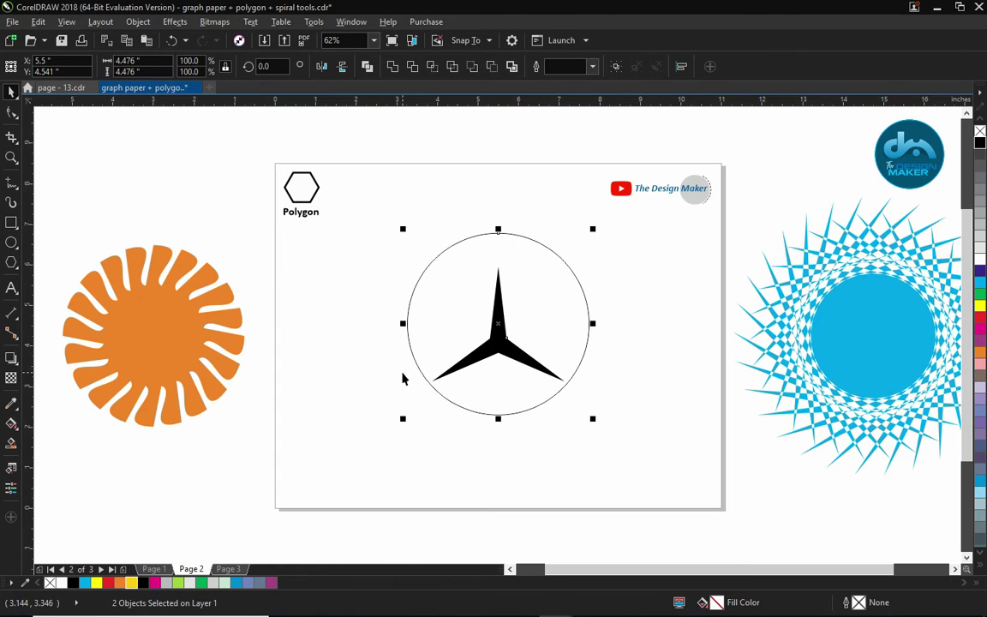
Centre the circle and star on the page, and shift the star up so its hub sits at the circle's centre
{"action": "key", "text": "p"}
{"action": "left_click", "coordinate": [331, 210]}
{"action": "scroll", "coordinate": [514, 385], "scroll_direction": "up", "scroll_amount": 2}
{"action": "left_click_drag", "start_coordinate": [500, 367], "coordinate": [501, 340]}
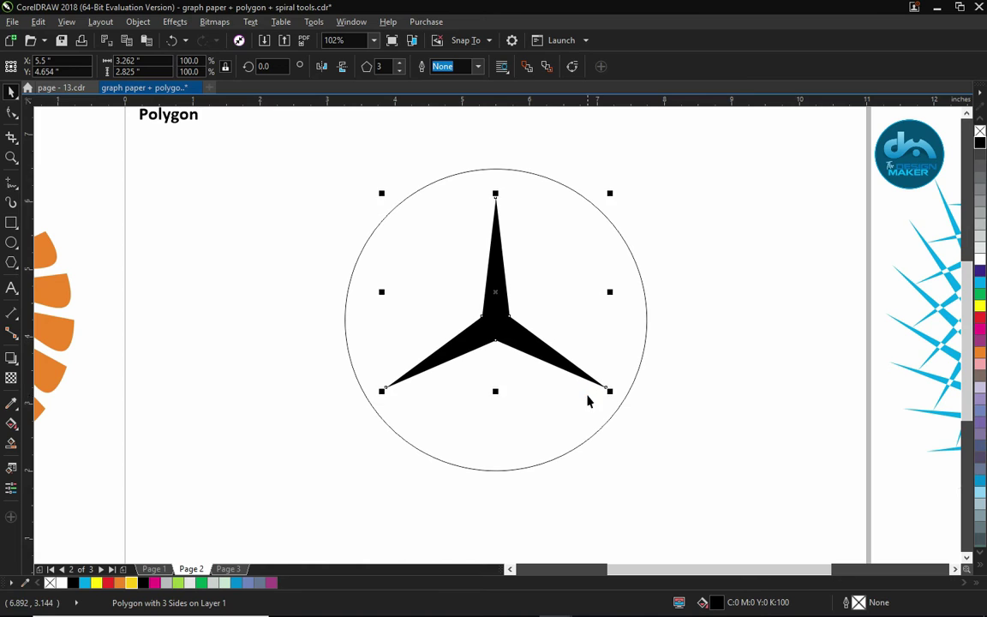
Shrink the circle to about 4.26 in and combine it with a smaller concentric copy around the star to make a ring
{"action": "left_click", "coordinate": [557, 212]}
{"action": "left_click", "coordinate": [605, 212]}
{"action": "mouse_move", "coordinate": [649, 168]}
{"action": "left_mouse_down"}
{"action": "mouse_move", "coordinate": [650, 159]}
{"action": "mouse_move", "coordinate": [601, 227]}
{"action": "mouse_move", "coordinate": [654, 163]}
{"action": "mouse_move", "coordinate": [645, 197]}
{"action": "mouse_move", "coordinate": [640, 181]}
{"action": "mouse_move", "coordinate": [653, 171]}
{"action": "mouse_move", "coordinate": [643, 171]}
{"action": "left_mouse_up"}
{"action": "right_click", "coordinate": [643, 172]}
{"action": "key", "text": "ctrl+l"}
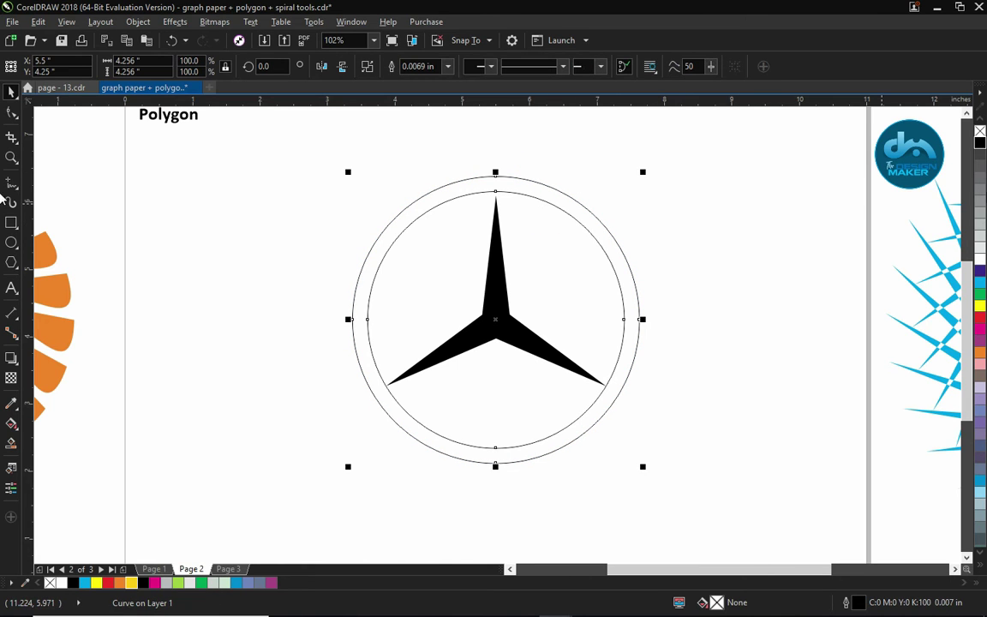
Fill the ring around the star with black and remove its outline
{"action": "right_click", "coordinate": [981, 134]}
{"action": "left_click", "coordinate": [981, 143]}
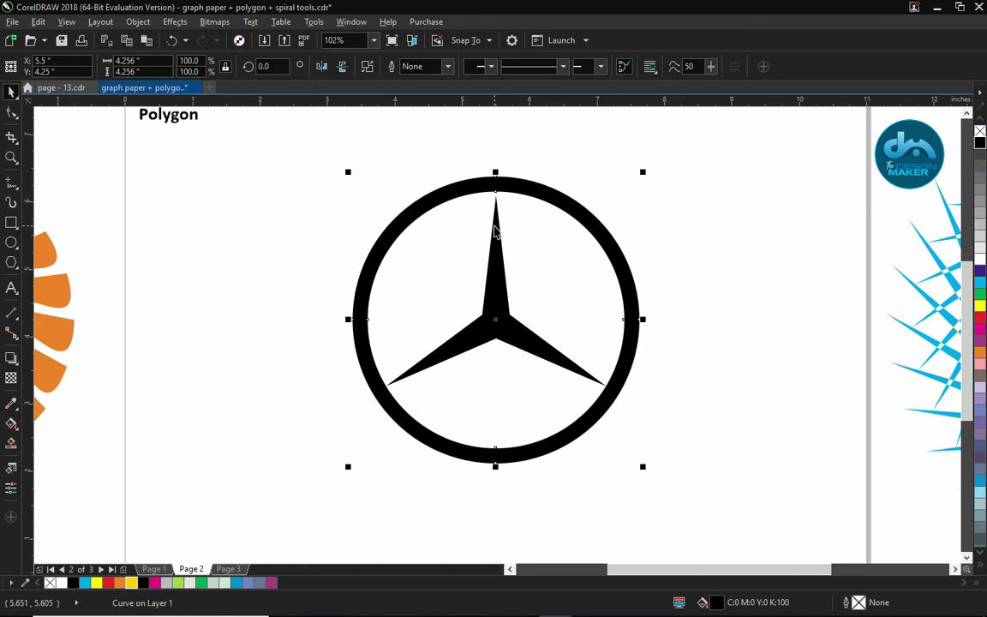
{"action": "key", "text": "Tab"}
{"action": "scroll", "coordinate": [635, 322], "scroll_direction": "down", "scroll_amount": 2}
{"action": "left_click", "coordinate": [634, 350]}
Scale the ring and three-pointed star together down to about 3.43 in and group them
{"action": "left_click_drag", "start_coordinate": [408, 220], "coordinate": [600, 433]}
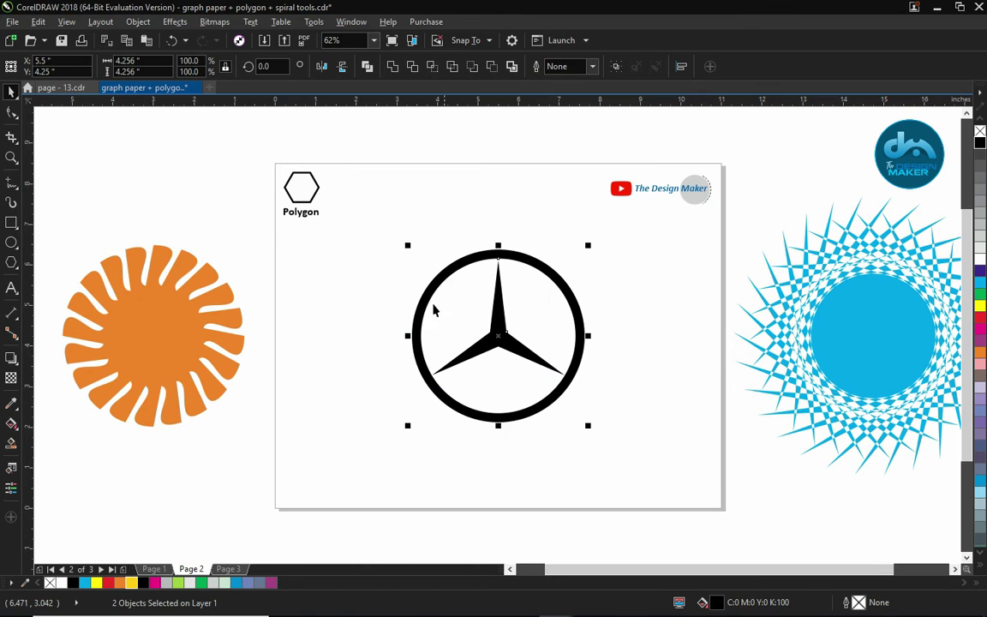
{"action": "left_click_drag", "start_coordinate": [406, 245], "coordinate": [425, 262]}
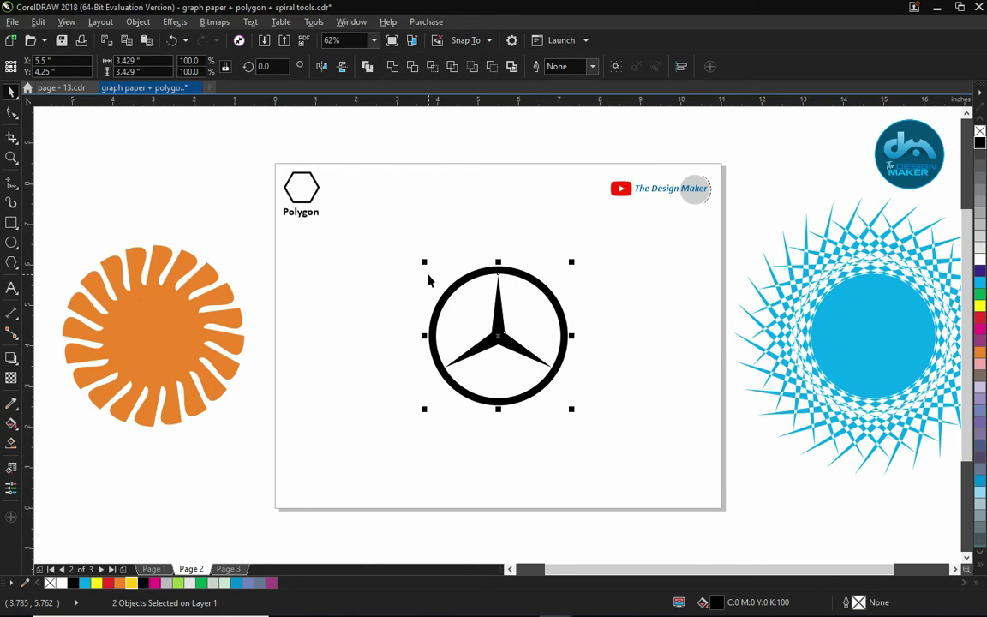
{"action": "key", "text": "ctrl+g"}
Move the grouped star emblem off the page to above the orange petal ring
{"action": "left_click_drag", "start_coordinate": [498, 330], "coordinate": [498, 180]}
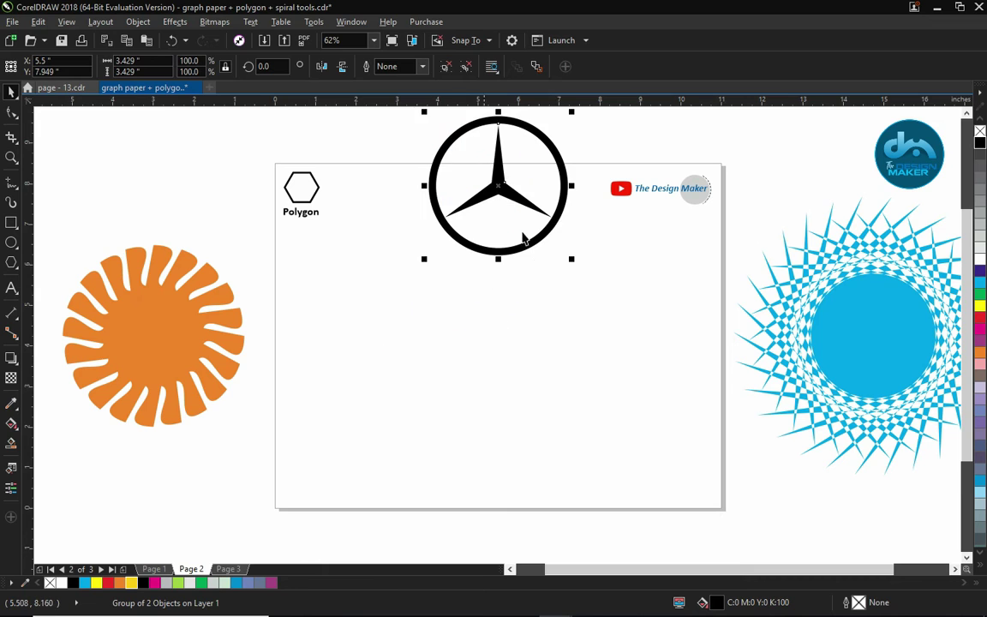
{"action": "left_click", "coordinate": [517, 322]}
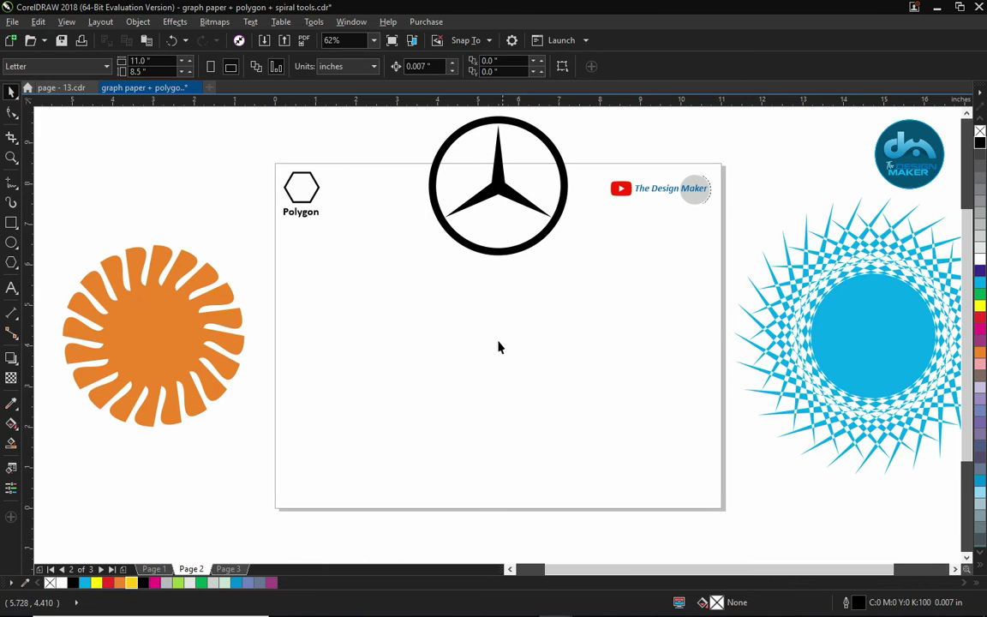
{"action": "left_click_drag", "start_coordinate": [496, 253], "coordinate": [147, 224]}
Draw a polygon about 2.60 by 2.48 in on the page's left half and set its number of sides to 6
{"action": "left_click", "coordinate": [11, 288]}
{"action": "left_click", "coordinate": [11, 262]}
{"action": "left_click_drag", "start_coordinate": [342, 285], "coordinate": [457, 391]}
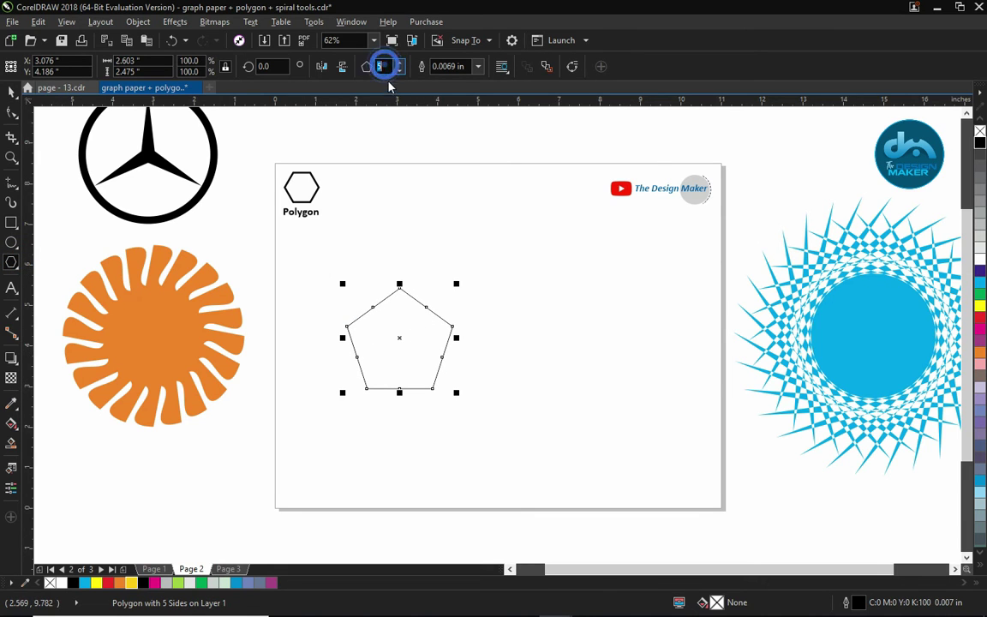
{"action": "type", "text": "6"}
{"action": "key", "text": "Return"}
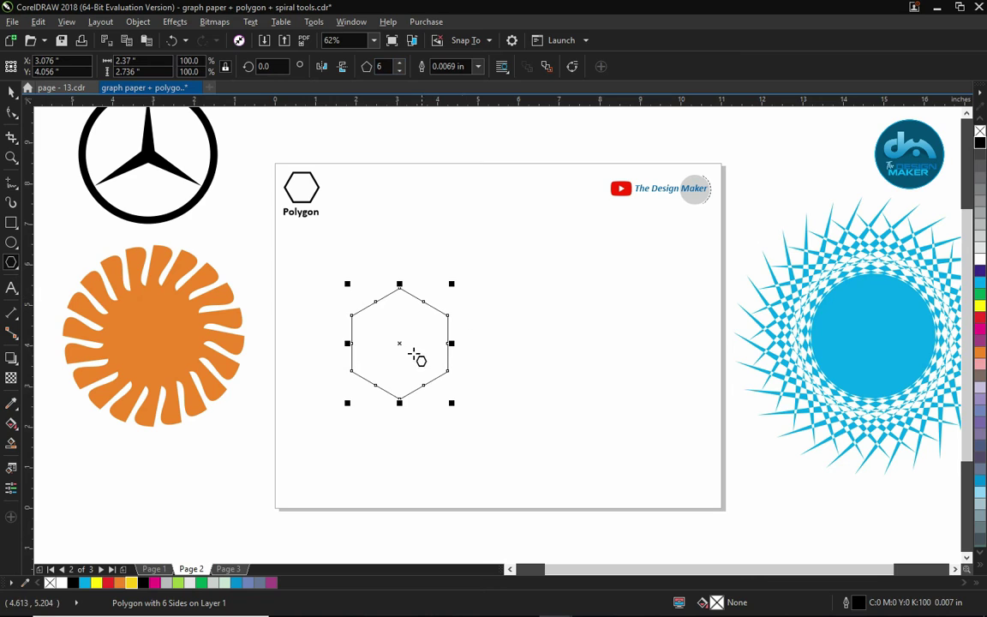
Rotate the hexagon to 270 degrees and scale it down to about 1.13 by 0.98 in
{"action": "key", "text": "space"}
{"action": "left_click", "coordinate": [397, 347]}
{"action": "left_click_drag", "start_coordinate": [454, 281], "coordinate": [463, 396]}
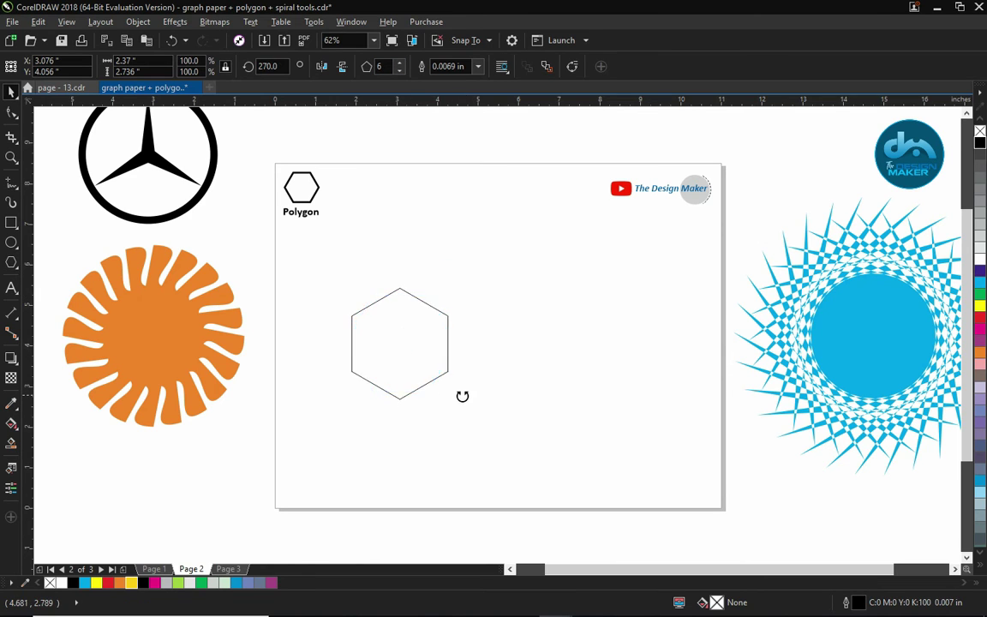
{"action": "left_click", "coordinate": [426, 350]}
{"action": "left_click_drag", "start_coordinate": [459, 292], "coordinate": [389, 352]}
Mirror a copy of the small hexagon upward so that it sits directly on top of the original
{"action": "mouse_move", "coordinate": [354, 387]}
{"action": "left_mouse_down"}
{"action": "mouse_move", "coordinate": [340, 417]}
{"action": "mouse_move", "coordinate": [345, 433]}
{"action": "mouse_move", "coordinate": [356, 390]}
{"action": "left_mouse_up"}
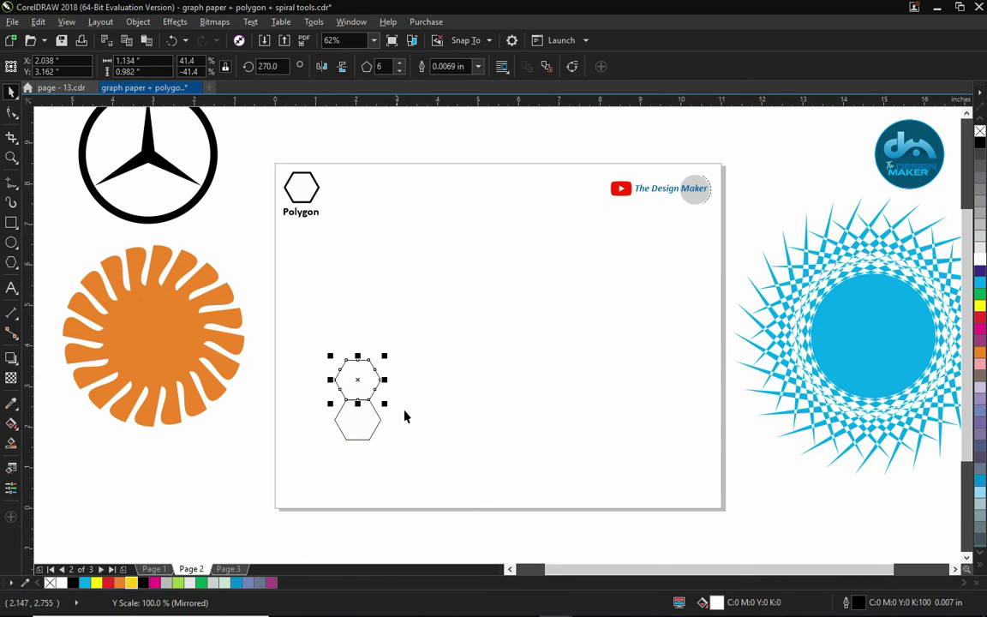
{"action": "key", "text": "ctrl+z"}
{"action": "left_click", "coordinate": [359, 445]}
{"action": "left_click_drag", "start_coordinate": [360, 445], "coordinate": [359, 393]}
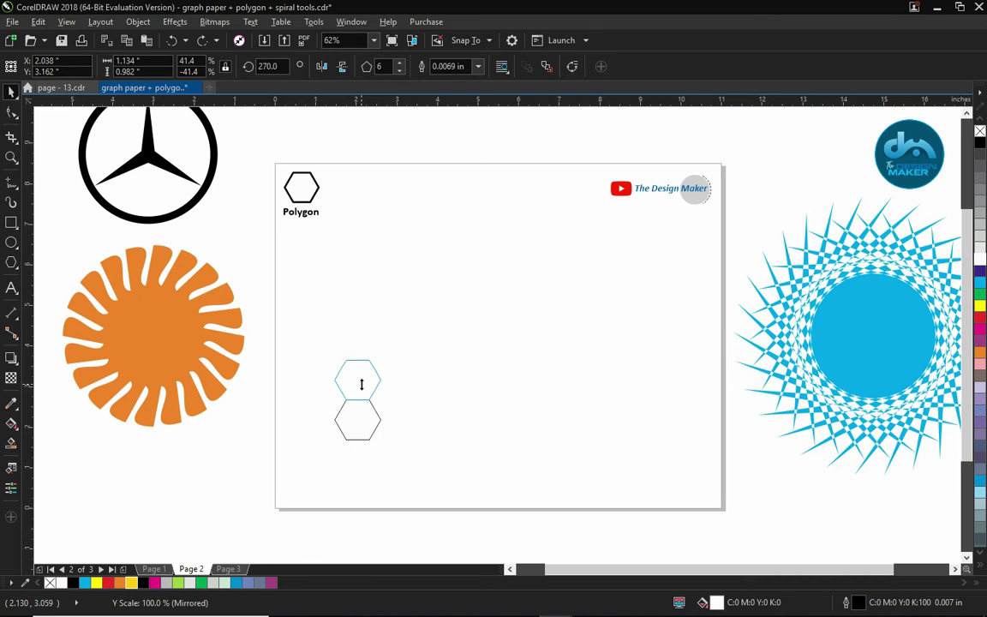
{"action": "left_click_drag", "start_coordinate": [361, 390], "coordinate": [361, 384]}
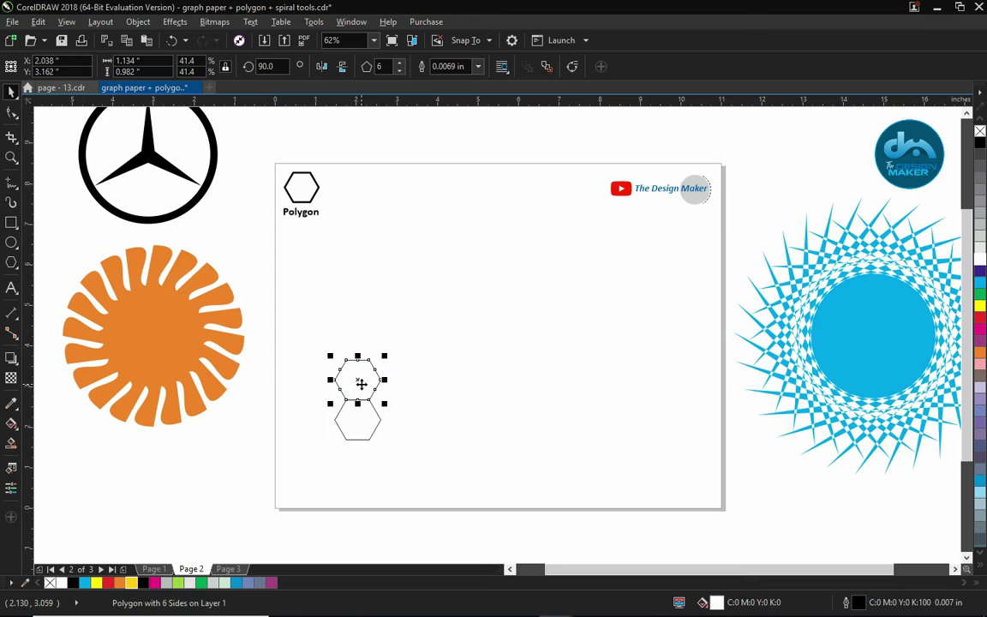
Repeat the upward duplication to build a vertical column of five hexagons, undoing the excess copy
{"action": "key", "text": "ctrl+r"}
{"action": "key", "text": "ctrl+r"}
{"action": "key", "text": "ctrl+r"}
{"action": "key", "text": "ctrl+r"}
{"action": "key", "text": "ctrl+r"}
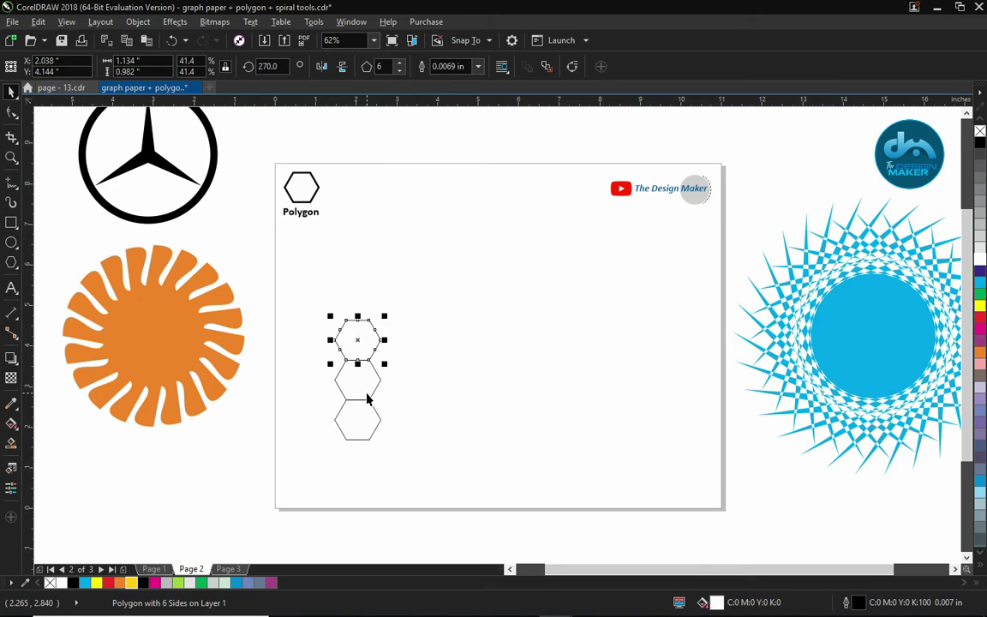
{"action": "key", "text": "ctrl+z"}
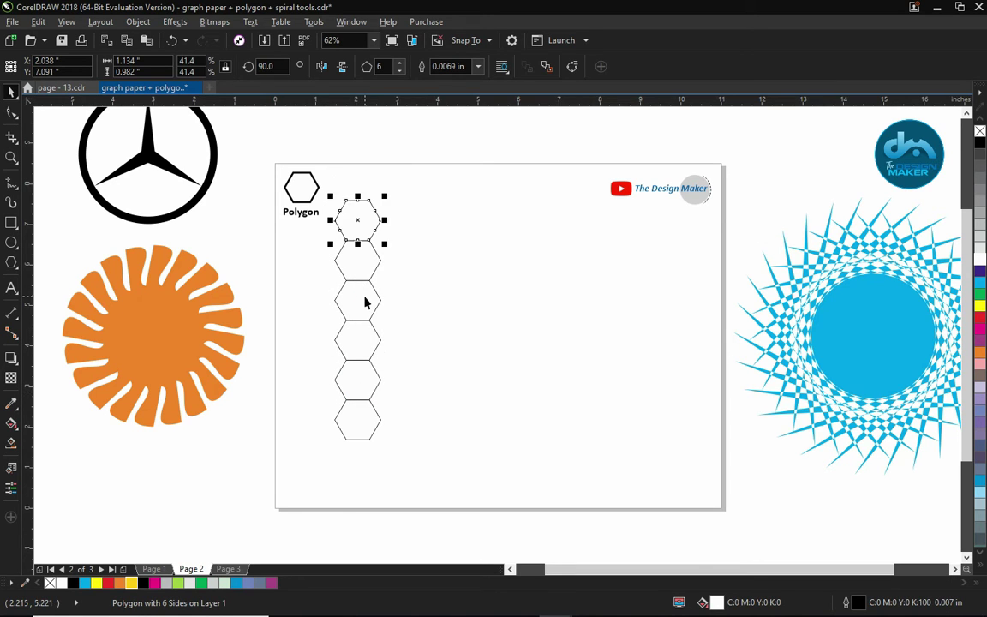
{"action": "key", "text": "ctrl+z"}
Select the whole column of five hexagons and turn on snapping to objects
{"action": "left_click_drag", "start_coordinate": [343, 200], "coordinate": [433, 449]}
{"action": "left_click", "coordinate": [469, 41]}
{"action": "left_click", "coordinate": [464, 102]}
{"action": "left_click", "coordinate": [460, 116]}
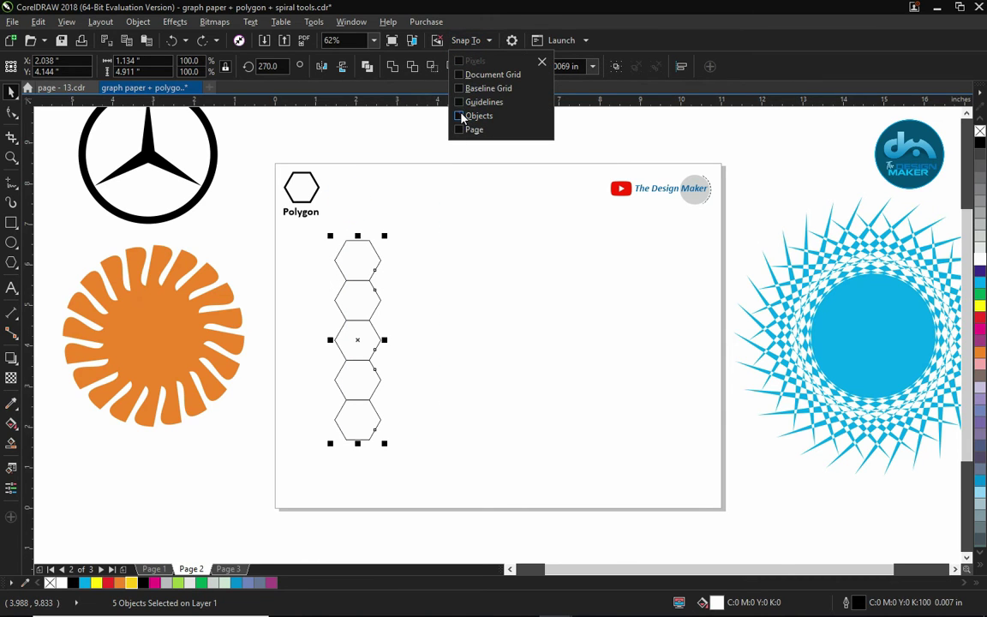
{"action": "left_click", "coordinate": [434, 275]}
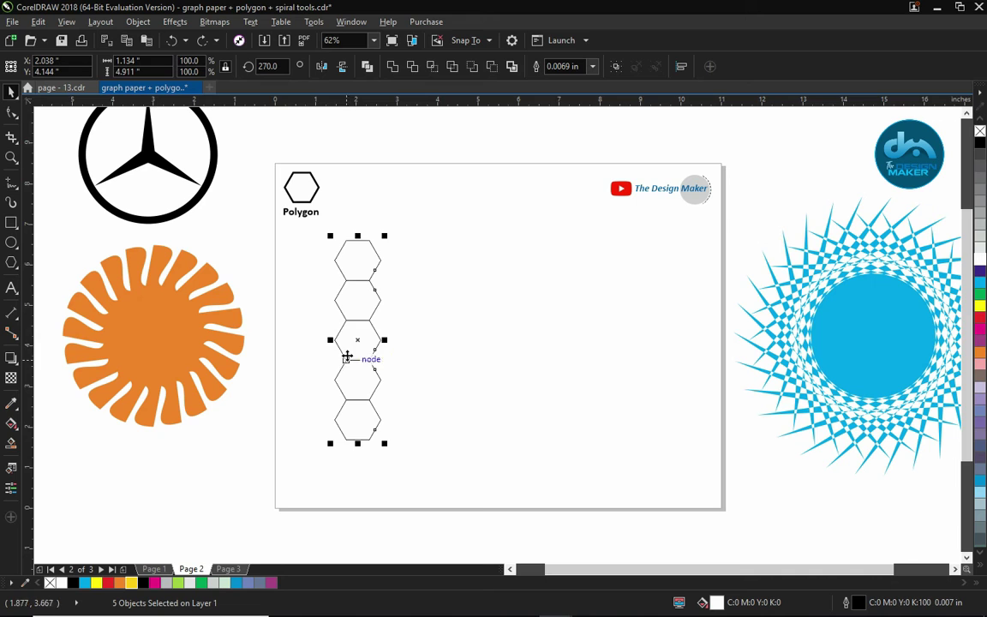
Duplicate the column interlocked along its right side, and repeat the two-column pair rightward into a six-column honeycomb
{"action": "left_click_drag", "start_coordinate": [334, 339], "coordinate": [371, 324]}
{"action": "left_click_drag", "start_coordinate": [337, 225], "coordinate": [398, 394]}
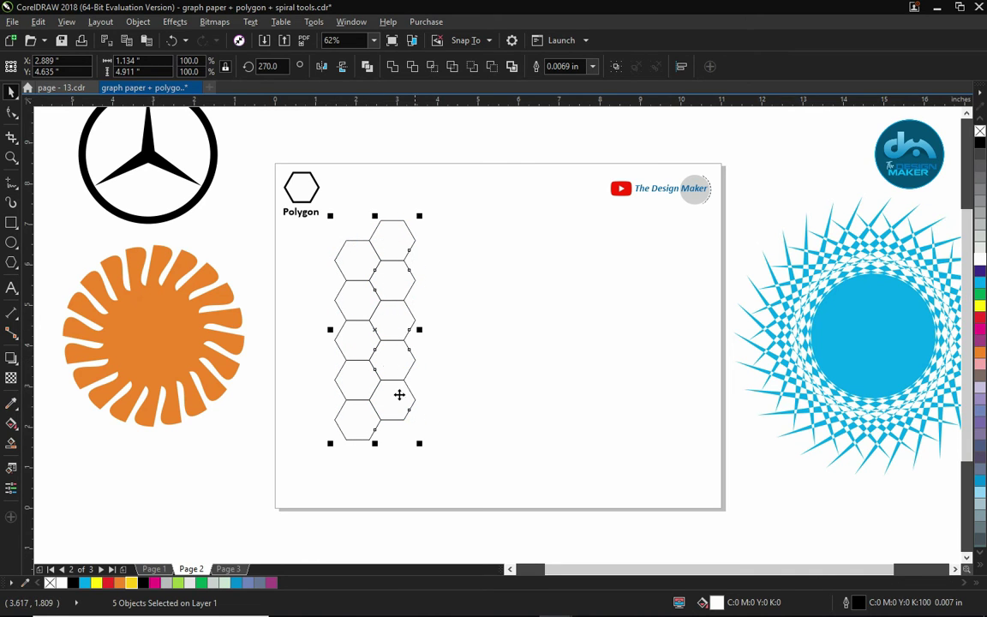
{"action": "left_click_drag", "start_coordinate": [344, 318], "coordinate": [421, 326]}
{"action": "key", "text": "ctrl+r"}
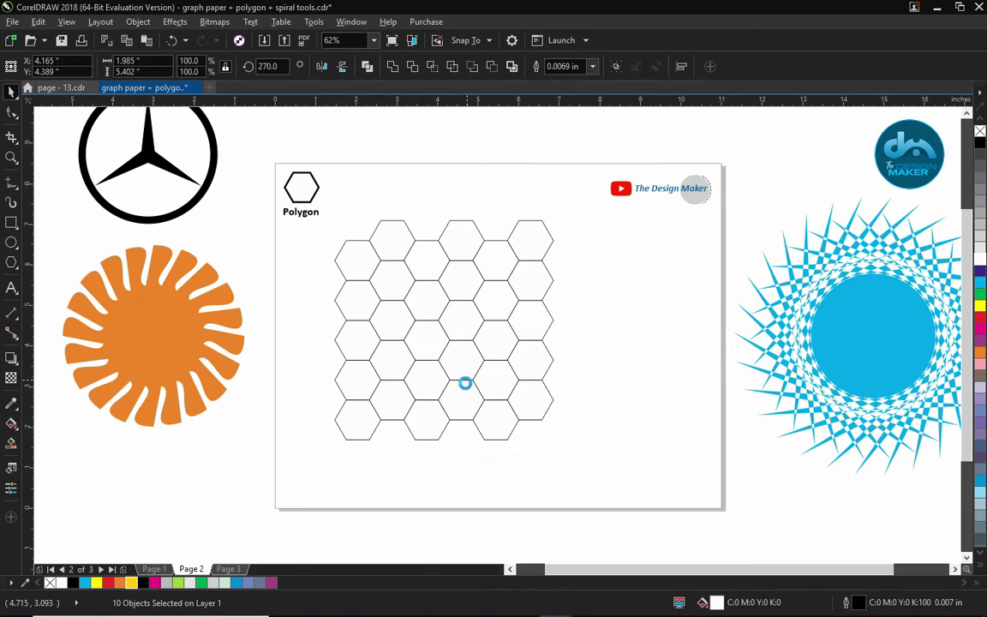
Ungroup the honeycomb's columns, regroup all 30 hexagons as a single group, and centre it on the page
{"action": "key", "text": "ctrl+u"}
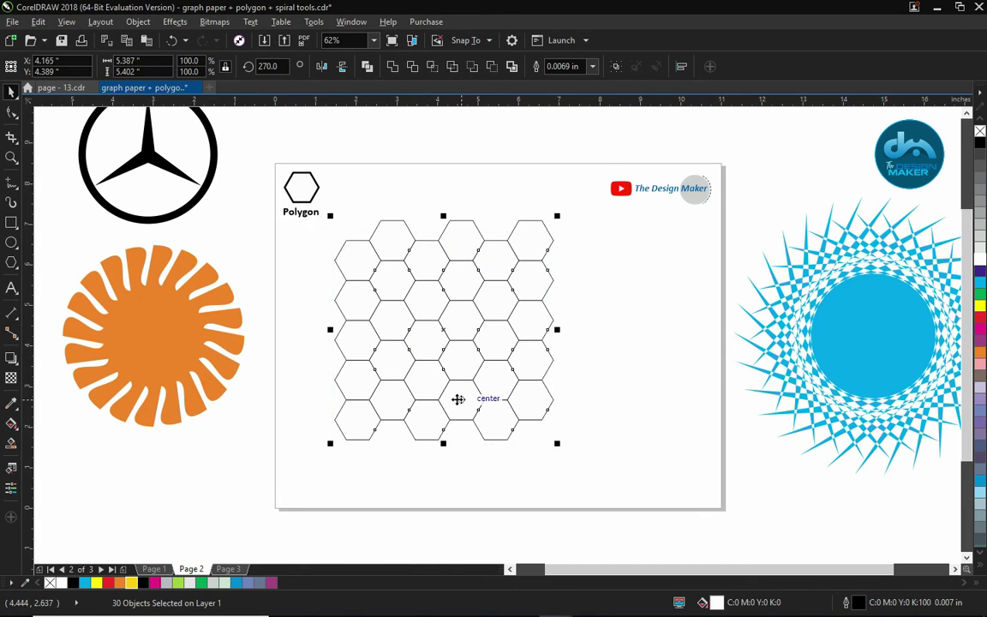
{"action": "key", "text": "ctrl+g"}
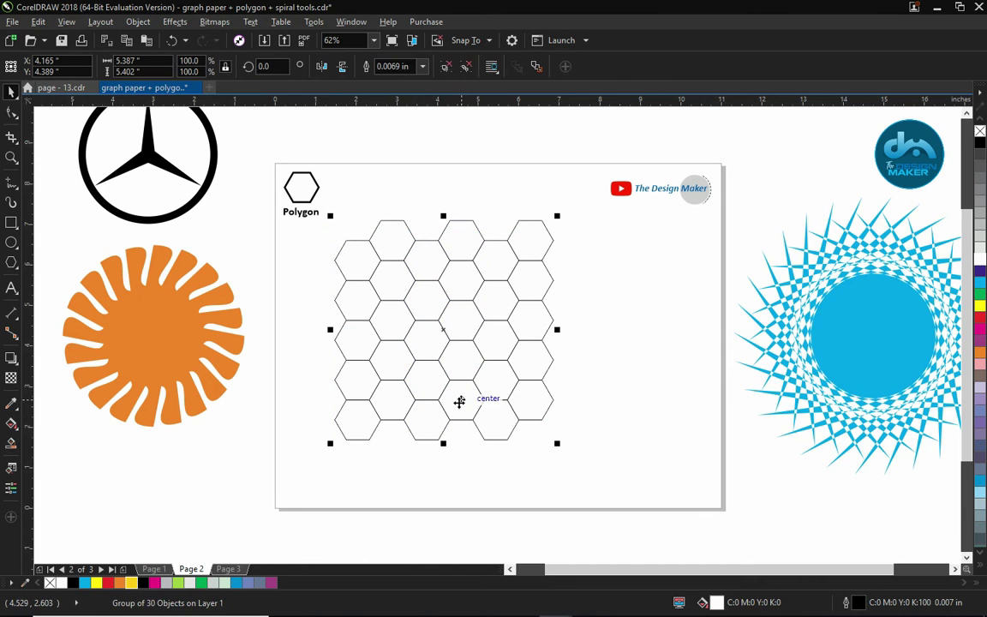
{"action": "key", "text": "p"}
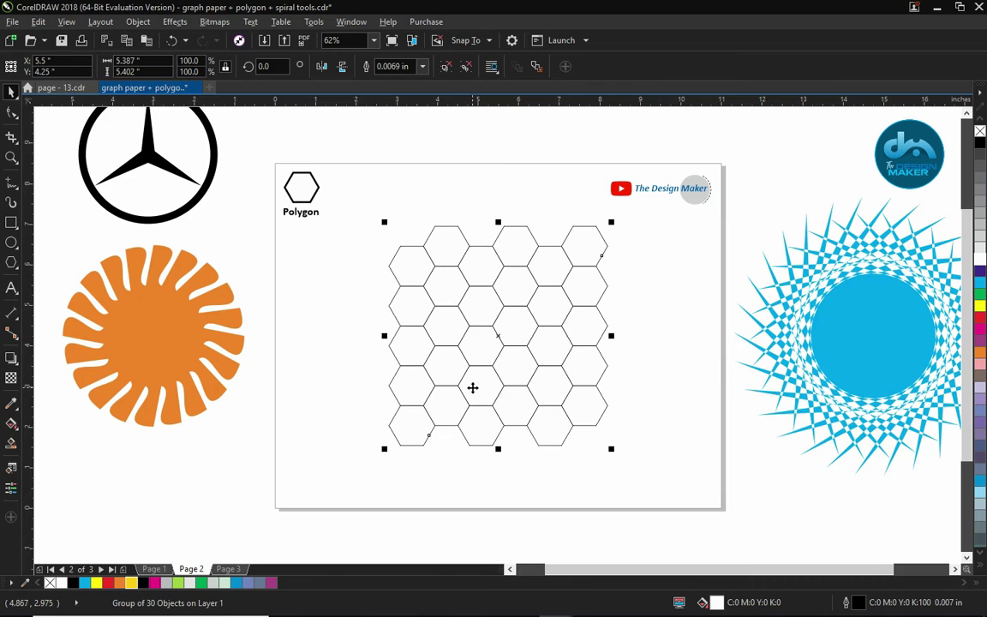
Draw a circle about 3.94 in across over the middle of the honeycomb, centred on the hexagon group
{"action": "left_click", "coordinate": [469, 48]}
{"action": "left_click", "coordinate": [472, 110]}
{"action": "left_click", "coordinate": [311, 294]}
{"action": "left_click", "coordinate": [12, 242]}
{"action": "left_click_drag", "start_coordinate": [416, 258], "coordinate": [583, 416]}
{"action": "key", "text": "space"}
{"action": "left_click", "coordinate": [536, 335], "text": "shift"}
{"action": "left_click_drag", "start_coordinate": [320, 171], "coordinate": [691, 496]}
{"action": "left_click", "coordinate": [545, 295]}
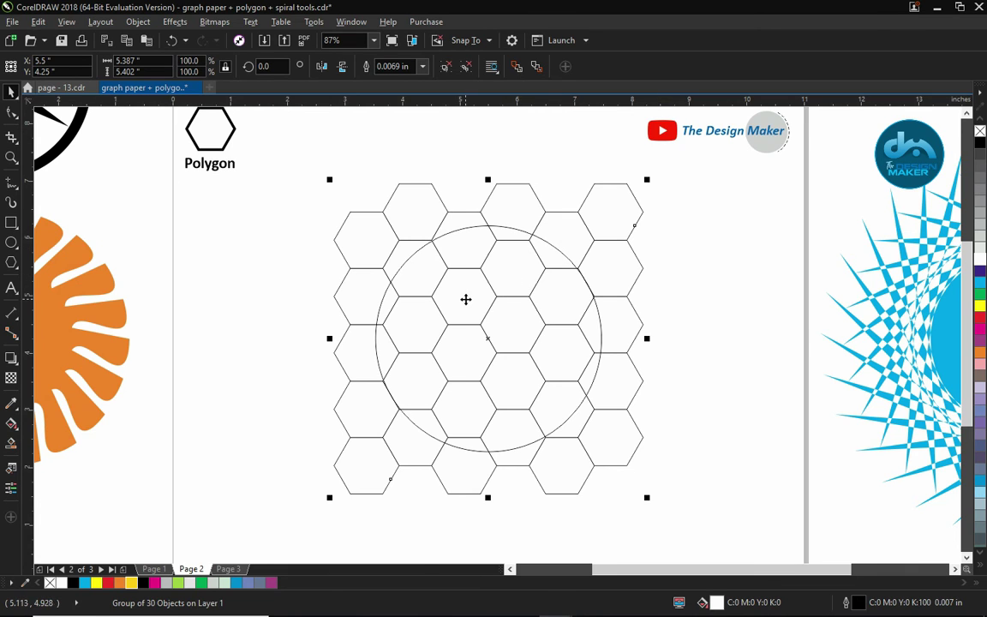
Fill four non-adjacent hexagons inside the circle with black, two in its upper half and two in its lower half
{"action": "left_click", "coordinate": [474, 302]}
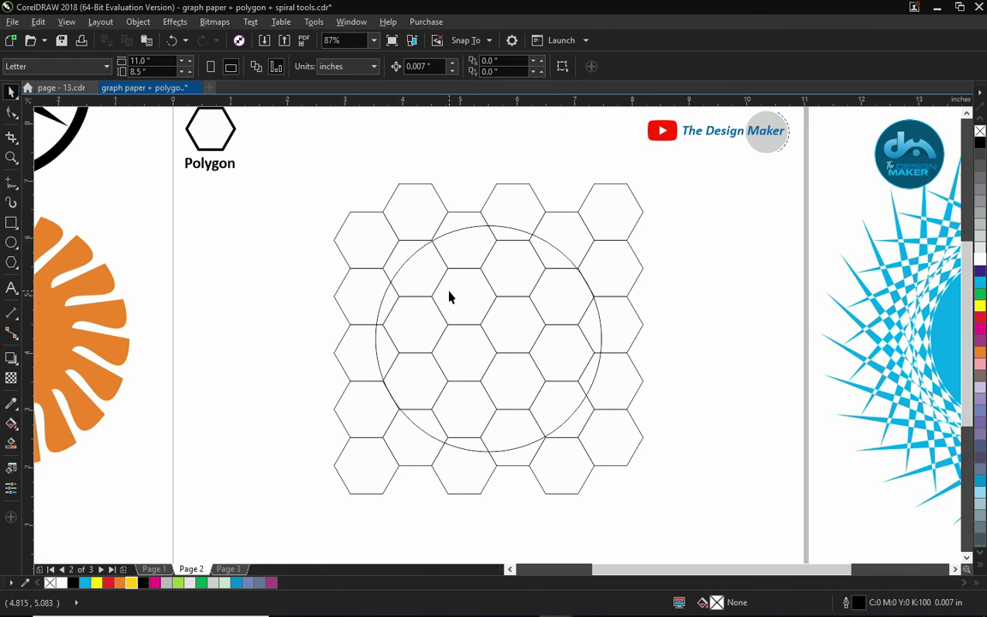
{"action": "left_click", "coordinate": [451, 292], "text": "ctrl"}
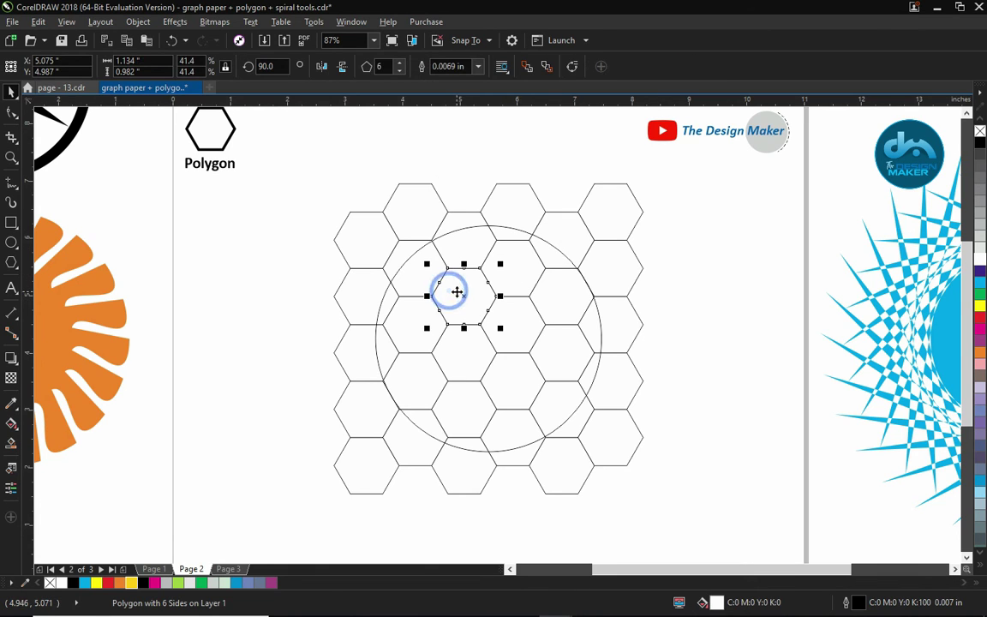
{"action": "left_click", "coordinate": [418, 379], "text": "ctrl"}
{"action": "left_click", "coordinate": [506, 378], "text": "ctrl+shift"}
{"action": "left_click", "coordinate": [558, 313], "text": "ctrl+shift"}
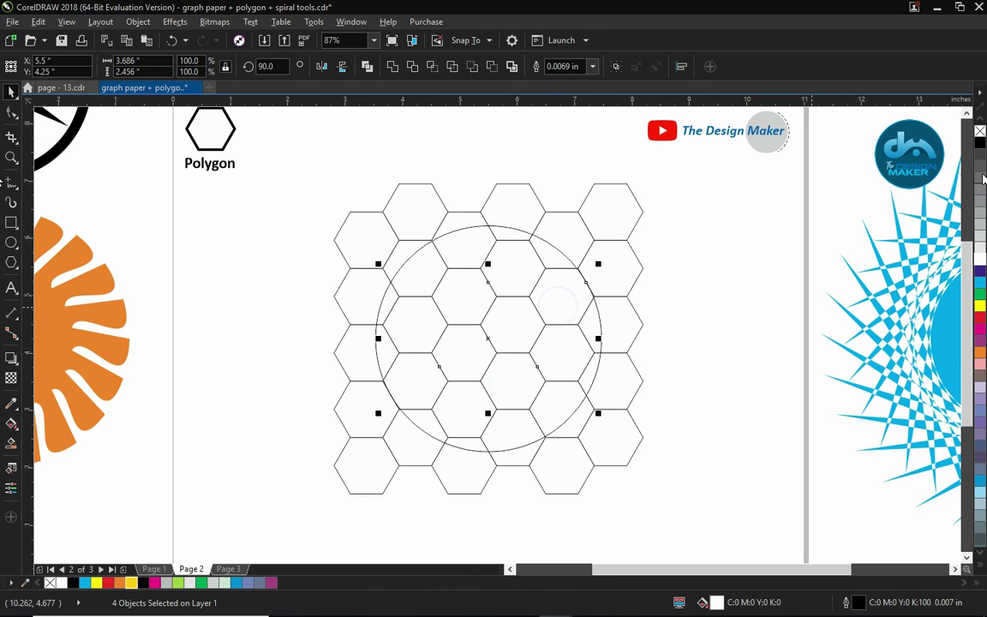
{"action": "left_click", "coordinate": [980, 141]}
Repeat the black fill on the four hexagons crossing the circle's edge above, left, right and below
{"action": "left_click", "coordinate": [499, 229], "text": "ctrl"}
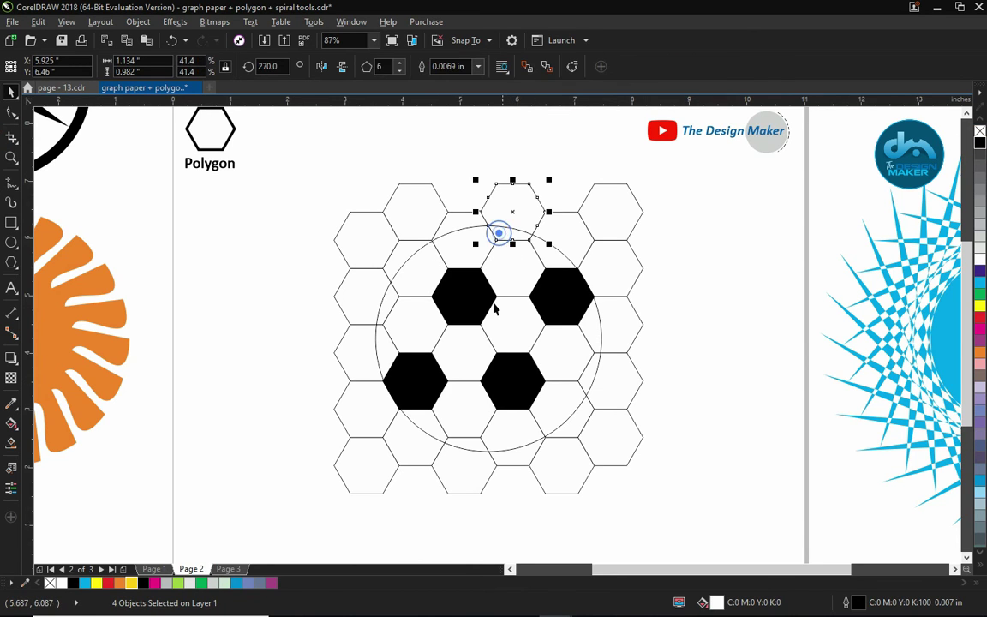
{"action": "key", "text": "ctrl+r"}
{"action": "left_click", "coordinate": [388, 295], "text": "ctrl"}
{"action": "key", "text": "ctrl+r"}
{"action": "left_click", "coordinate": [584, 375], "text": "ctrl"}
{"action": "key", "text": "ctrl+r"}
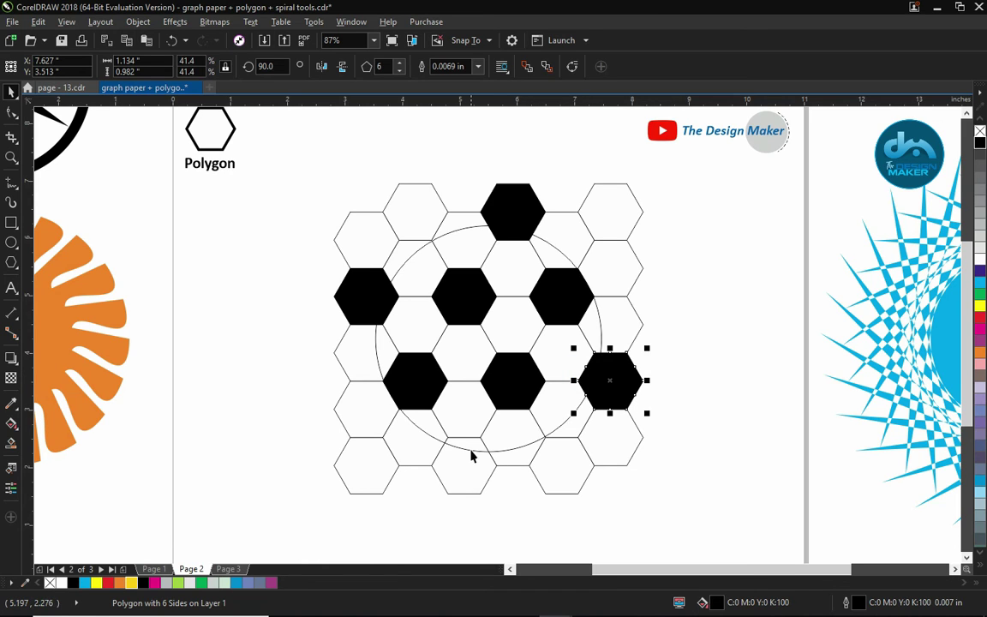
{"action": "left_click", "coordinate": [467, 448], "text": "ctrl"}
{"action": "key", "text": "ctrl+r"}
Select all the hexagons without the circle and PowerClip them inside the circle to form a football
{"action": "left_click_drag", "start_coordinate": [289, 152], "coordinate": [698, 537]}
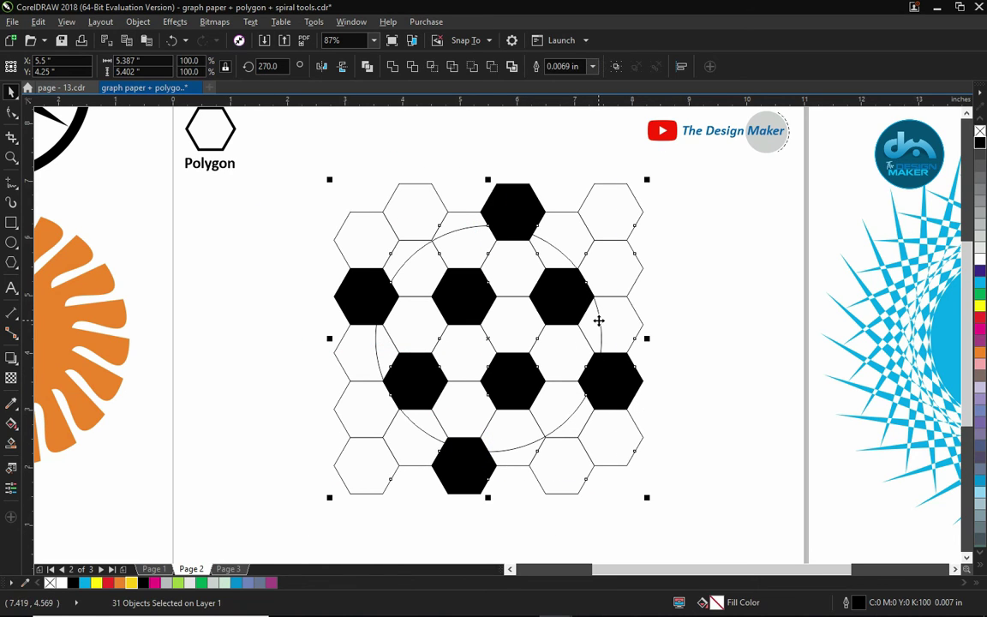
{"action": "left_click", "coordinate": [602, 321], "text": "shift"}
{"action": "right_click", "coordinate": [565, 229]}
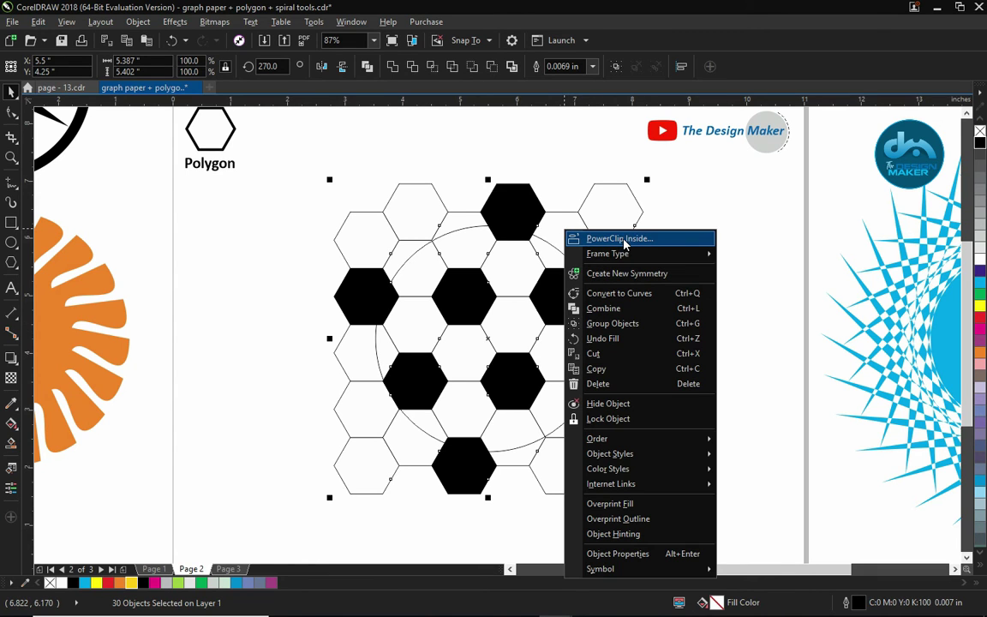
{"action": "left_click", "coordinate": [668, 245]}
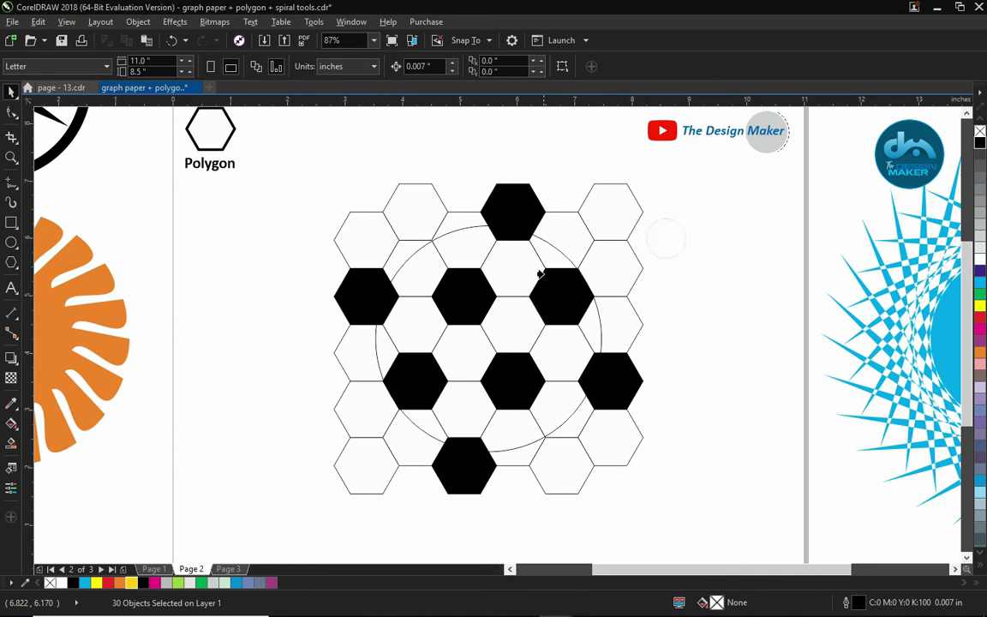
{"action": "left_click", "coordinate": [551, 248]}
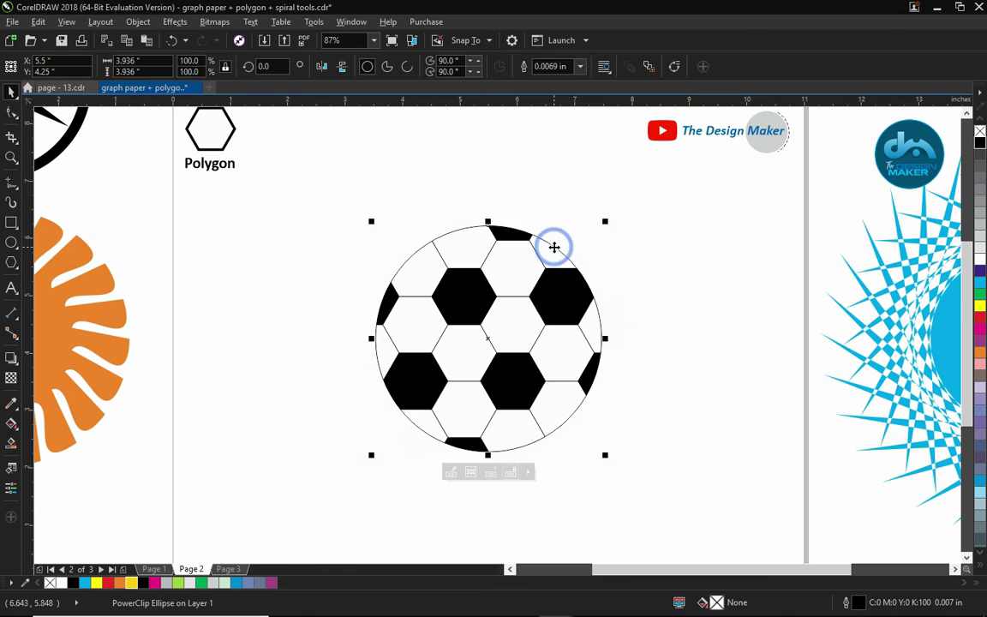
Set the football's outline width to 0.028 in and scale it down about its centre to about 3.43 in across
{"action": "left_click", "coordinate": [578, 71]}
{"action": "left_click", "coordinate": [568, 103]}
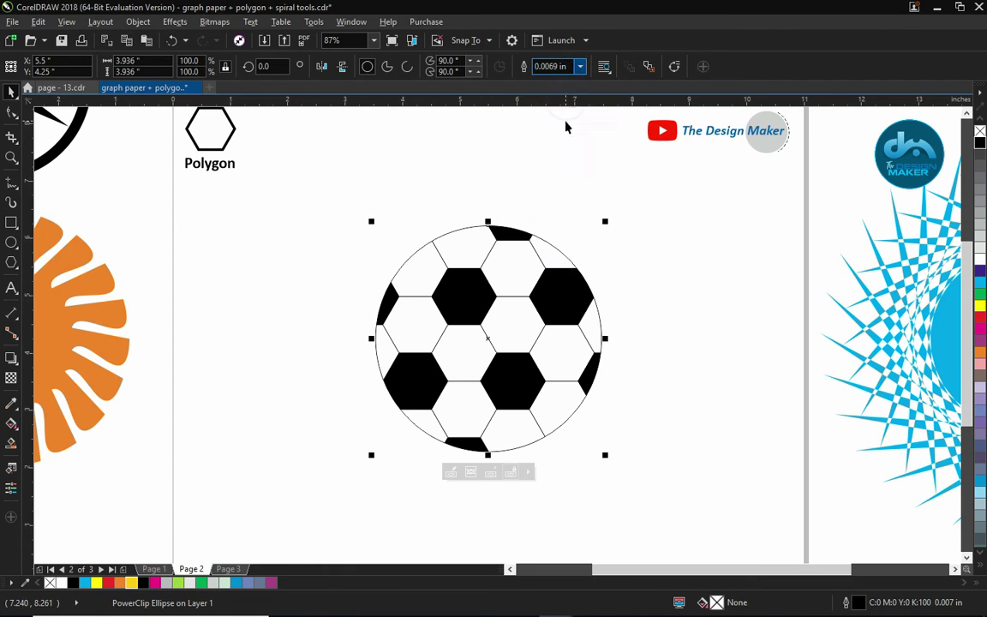
{"action": "left_click", "coordinate": [580, 66]}
{"action": "left_click", "coordinate": [564, 103]}
{"action": "scroll", "coordinate": [503, 344], "scroll_direction": "down", "scroll_amount": 2}
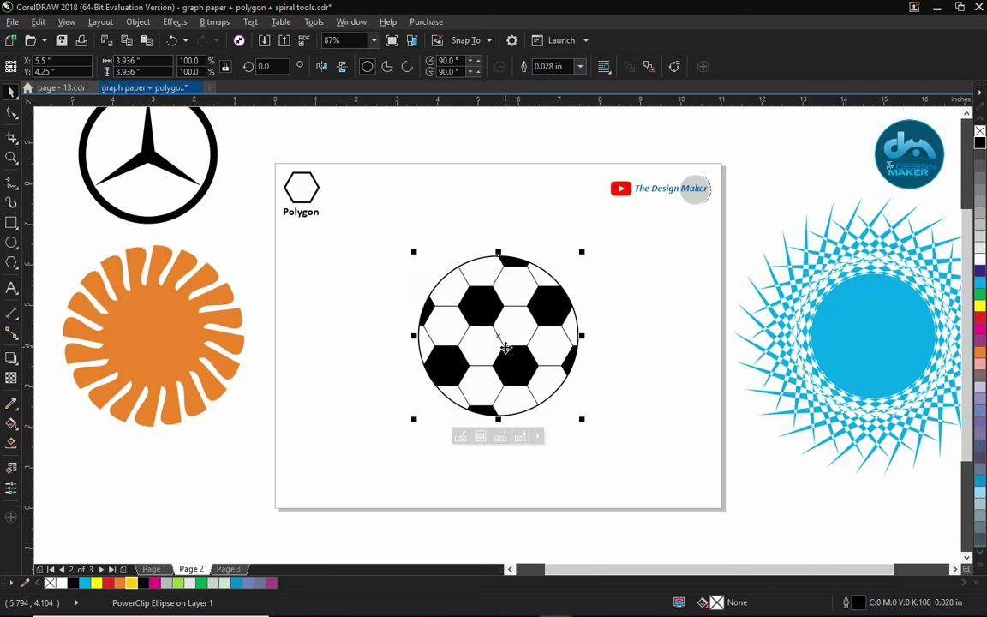
{"action": "left_click_drag", "start_coordinate": [583, 420], "coordinate": [571, 410]}
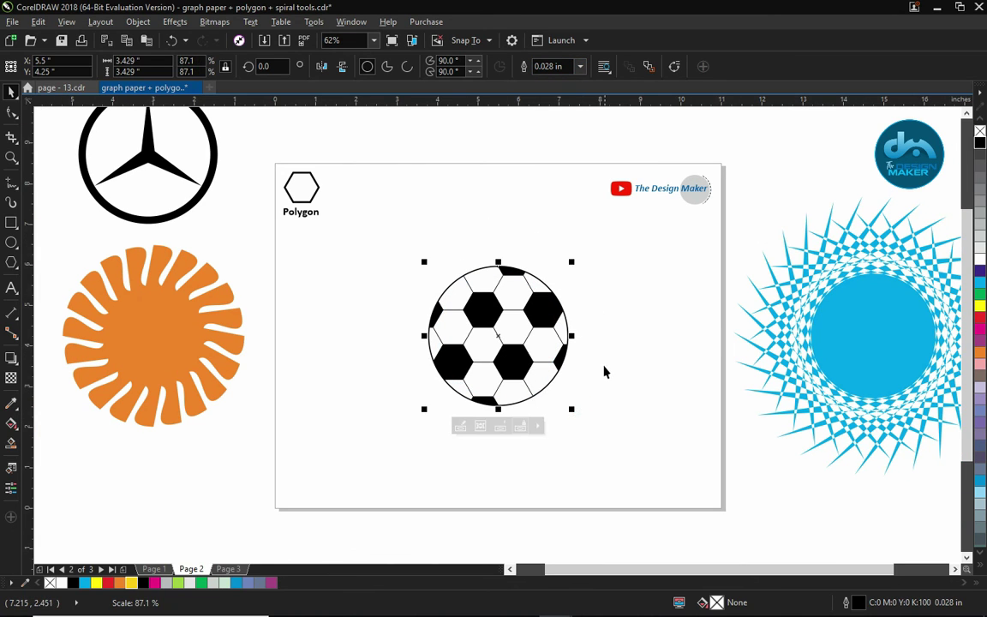
{"action": "left_click", "coordinate": [601, 370]}
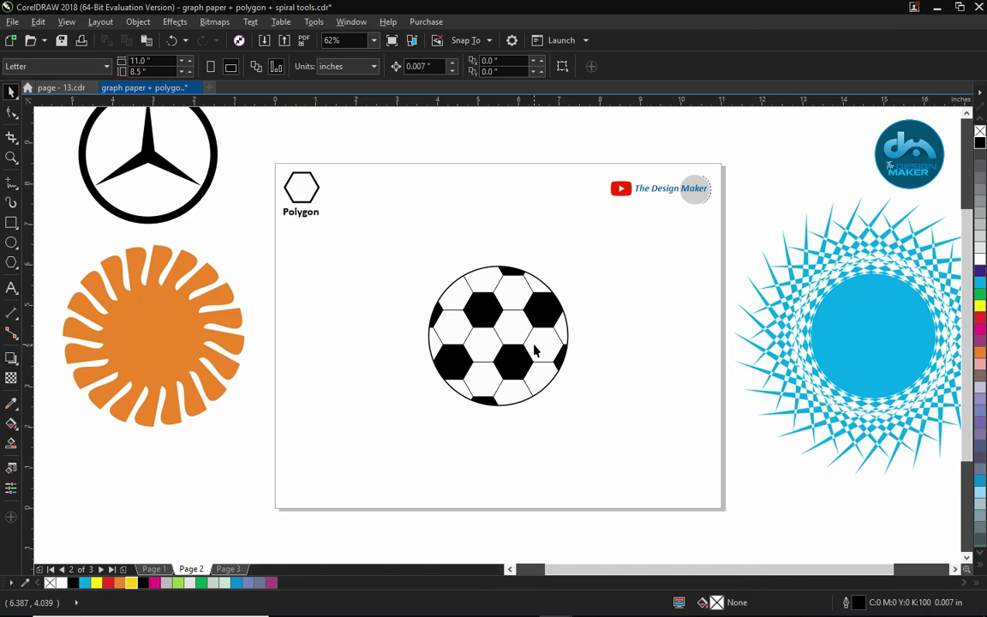
Move the three-pointed star emblem beside the football and select the blue and orange ornaments in turn
{"action": "left_click_drag", "start_coordinate": [181, 218], "coordinate": [368, 406]}
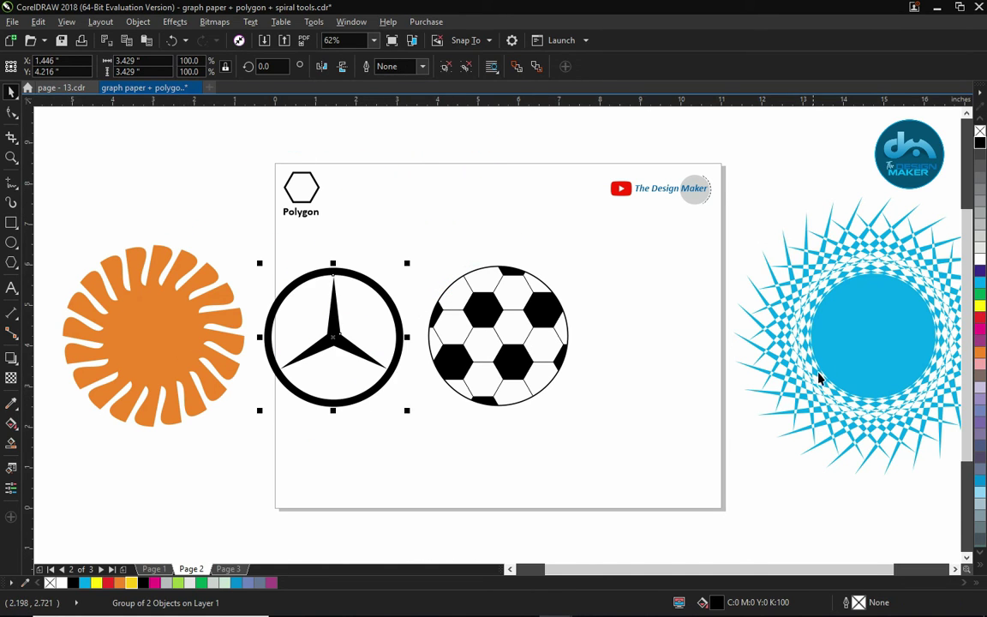
{"action": "left_click", "coordinate": [843, 324]}
{"action": "left_click", "coordinate": [133, 324]}
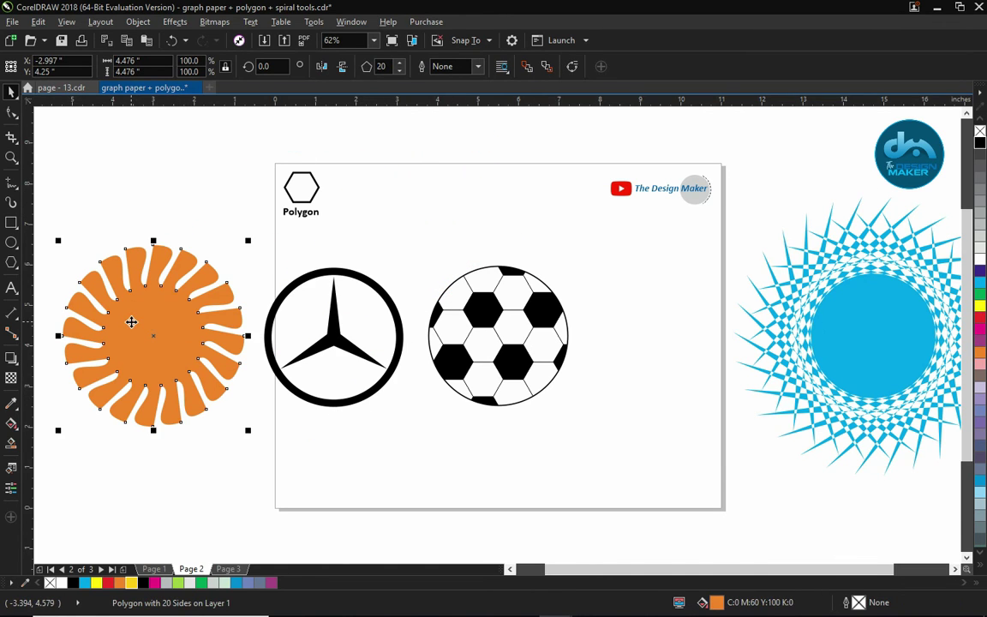
{"action": "left_click", "coordinate": [454, 471]}
Move the football up over the page's upper edge and the star emblem off the page above the orange ornament
{"action": "left_click", "coordinate": [459, 324]}
{"action": "left_click_drag", "start_coordinate": [459, 324], "coordinate": [433, 164]}
{"action": "left_click_drag", "start_coordinate": [343, 347], "coordinate": [178, 180]}
{"action": "left_click", "coordinate": [499, 334]}
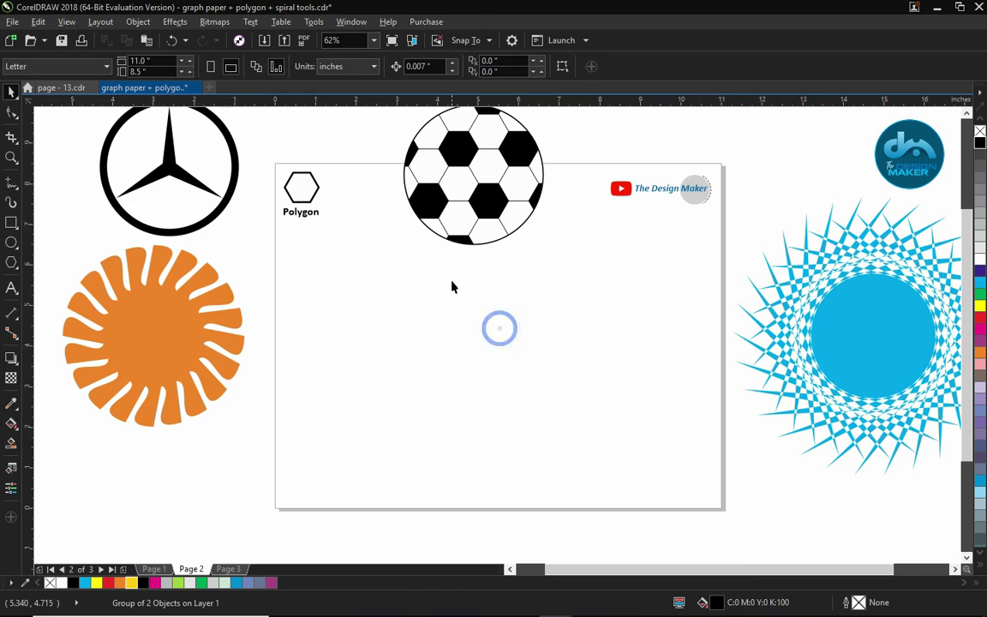
Draw a polygon below the football, set it to 3 sides, and enlarge it to about 2.98 in wide, centred on the page
{"action": "left_click", "coordinate": [11, 262]}
{"action": "left_click_drag", "start_coordinate": [446, 276], "coordinate": [564, 387]}
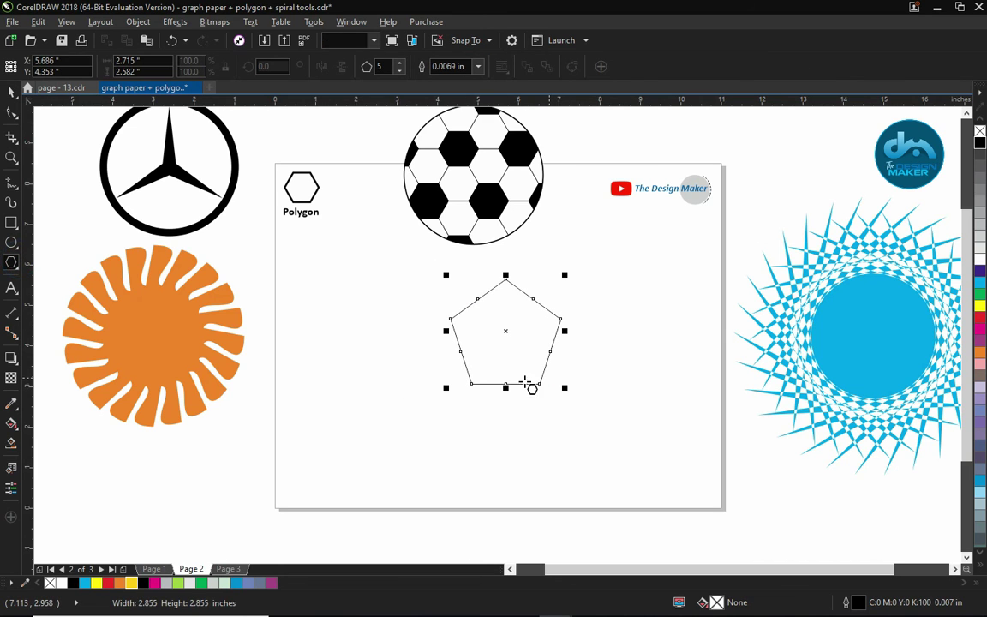
{"action": "double_click", "coordinate": [378, 66]}
{"action": "type", "text": "3"}
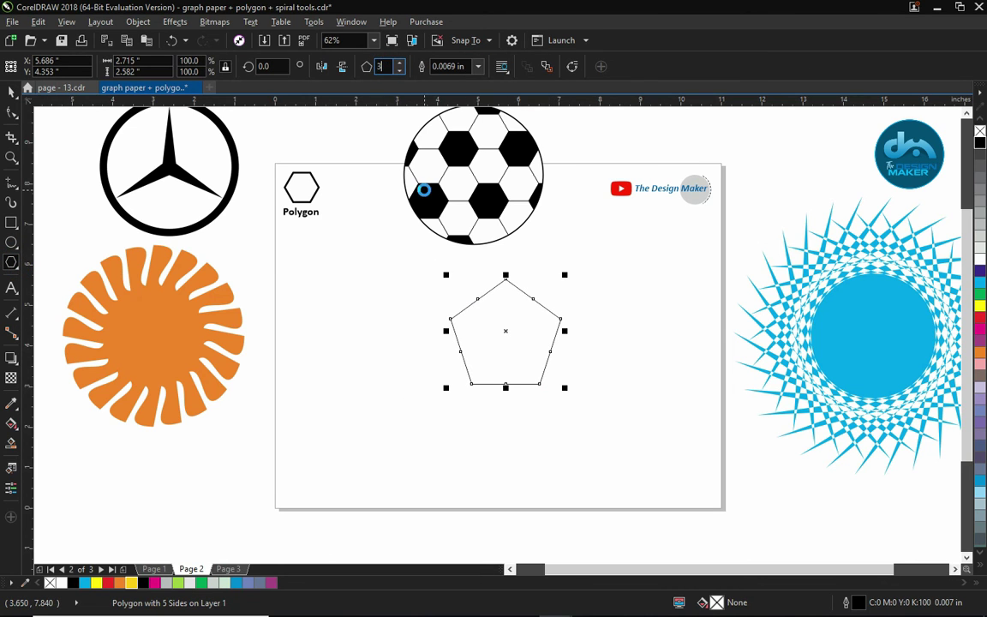
{"action": "key", "text": "Return"}
{"action": "left_click_drag", "start_coordinate": [506, 321], "coordinate": [499, 333]}
{"action": "left_click_drag", "start_coordinate": [552, 384], "coordinate": [567, 393]}
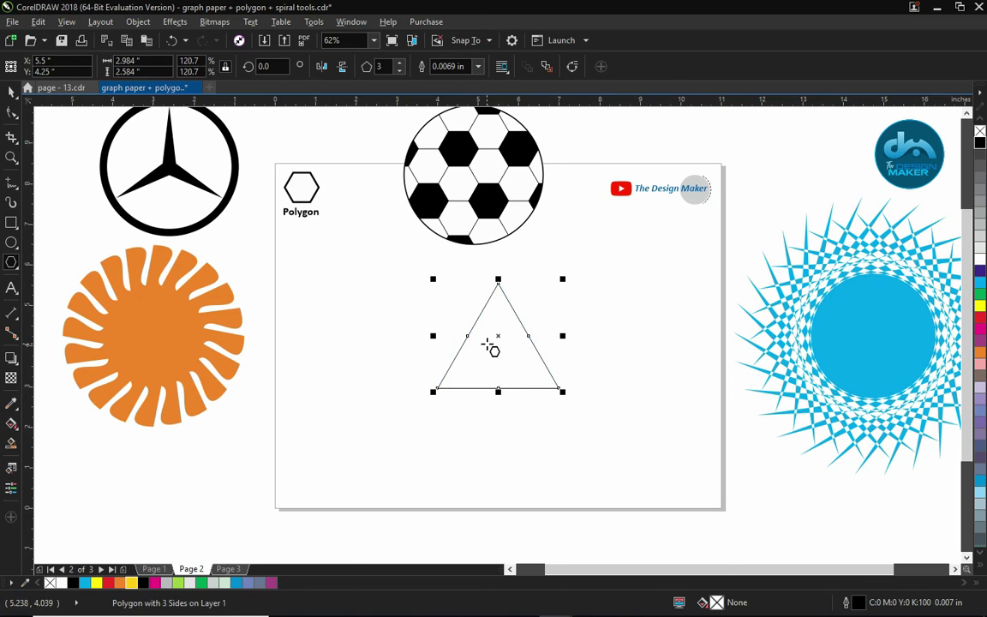
Reshape the triangle into a three-pointed star by pulling one side's midpoint node in toward the centre
{"action": "key", "text": "F10"}
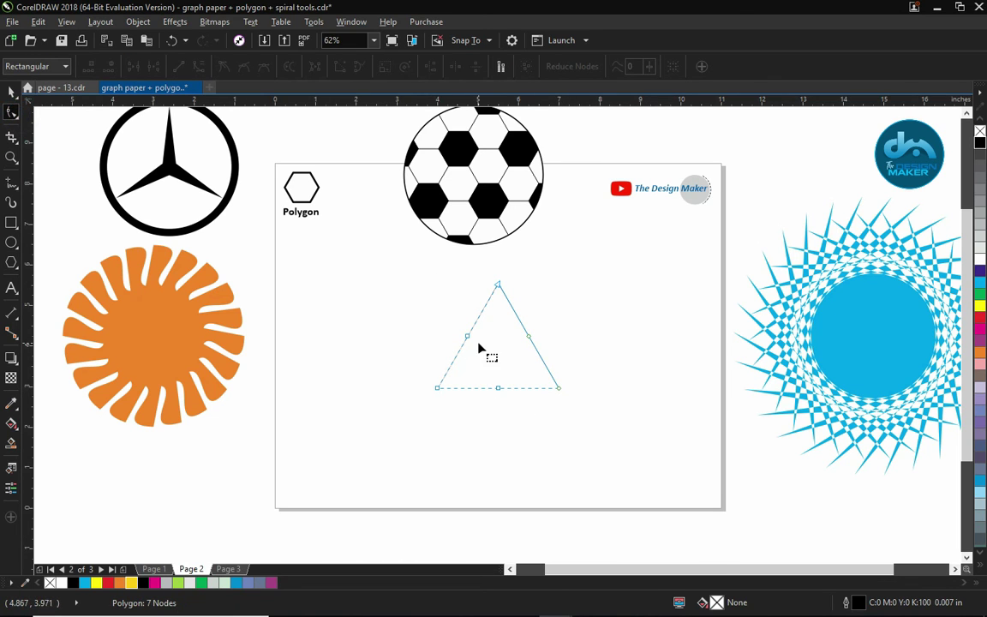
{"action": "left_click_drag", "start_coordinate": [471, 340], "coordinate": [490, 352]}
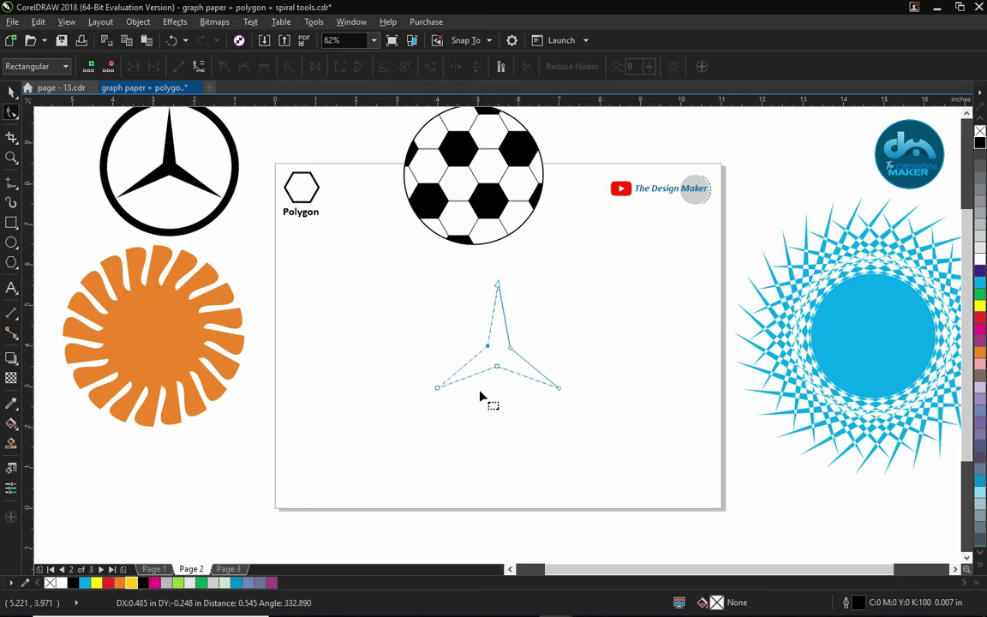
{"action": "key", "text": "space"}
Convert the left edge of the star's top point to a curve and bend it outward into a rounded lobe
{"action": "scroll", "coordinate": [471, 348], "scroll_direction": "up", "scroll_amount": 2}
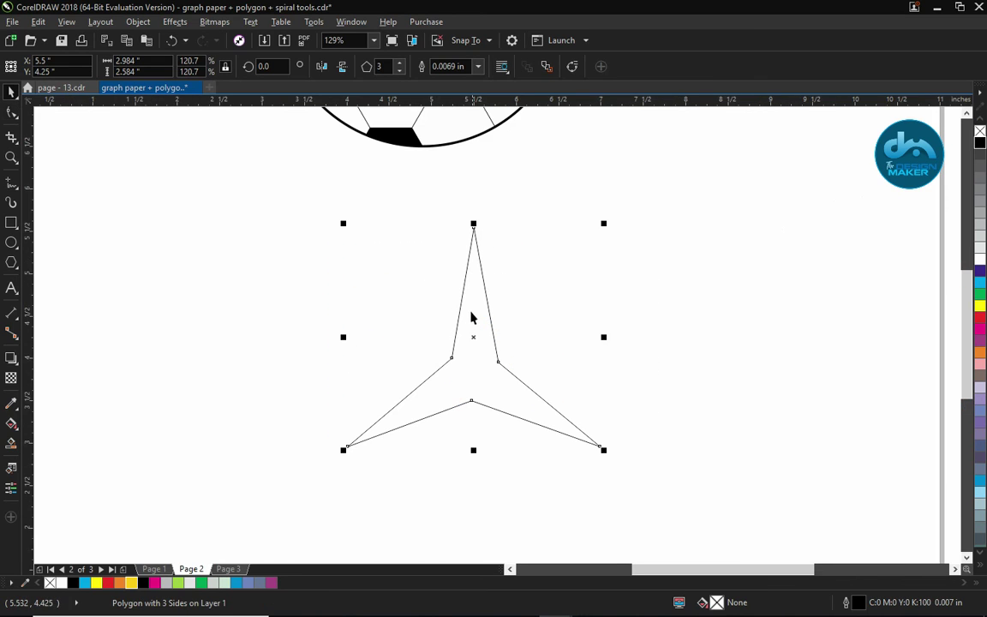
{"action": "key", "text": "space"}
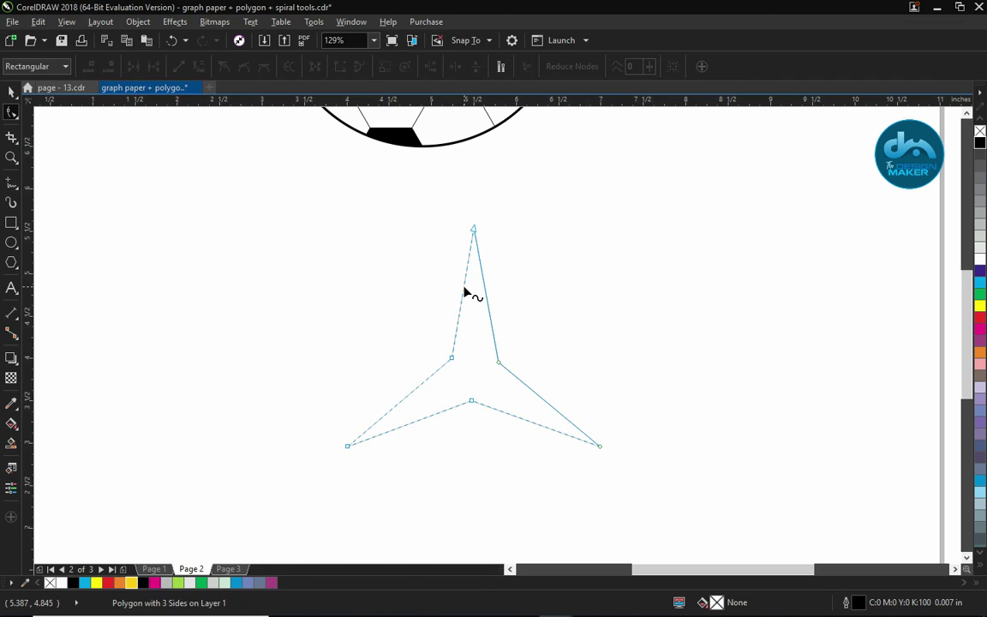
{"action": "right_click", "coordinate": [465, 289]}
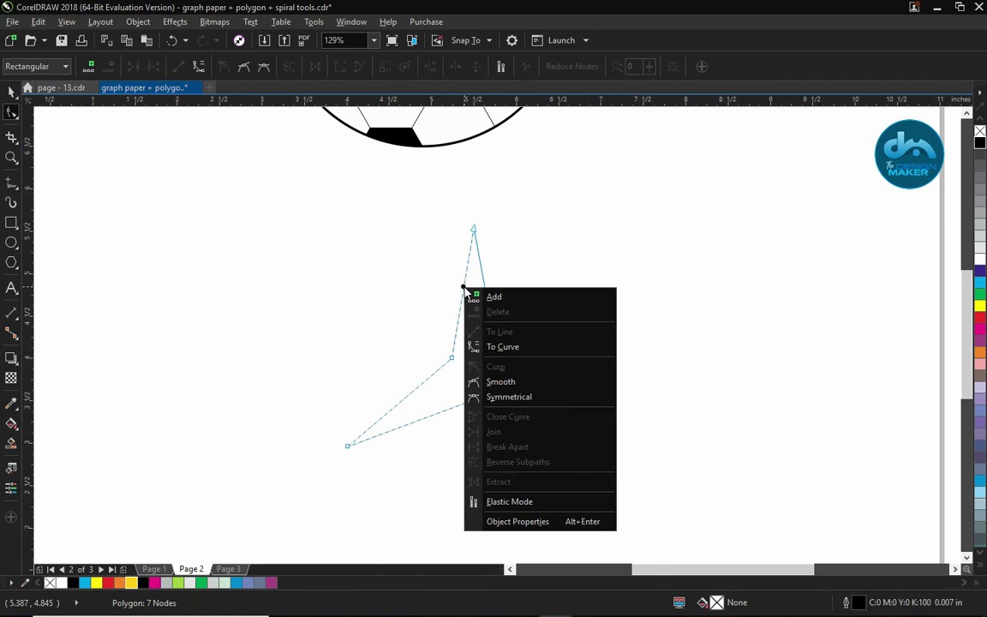
{"action": "left_click", "coordinate": [523, 346]}
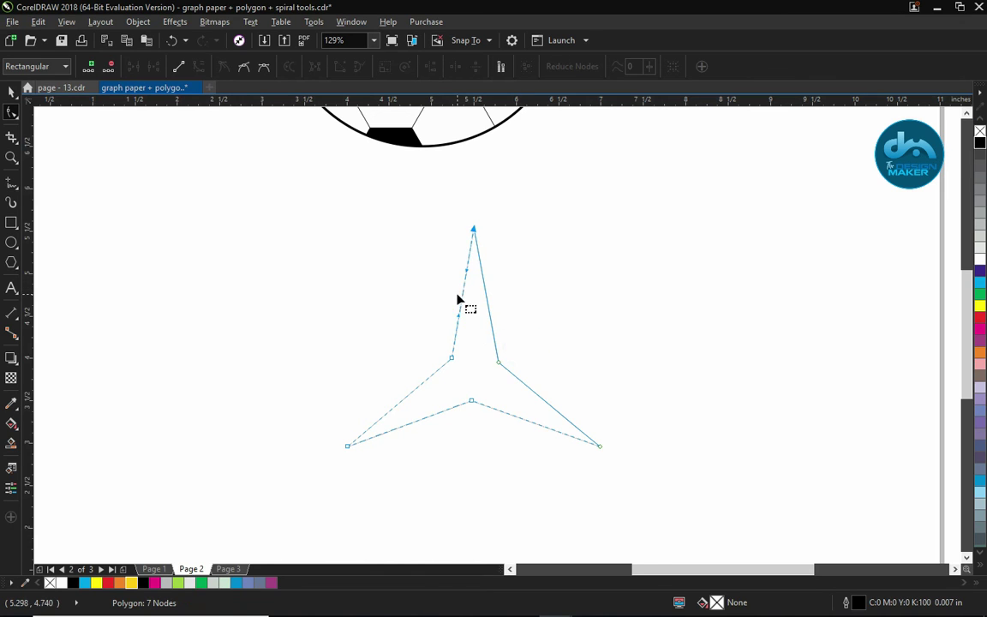
{"action": "left_click_drag", "start_coordinate": [460, 320], "coordinate": [294, 392]}
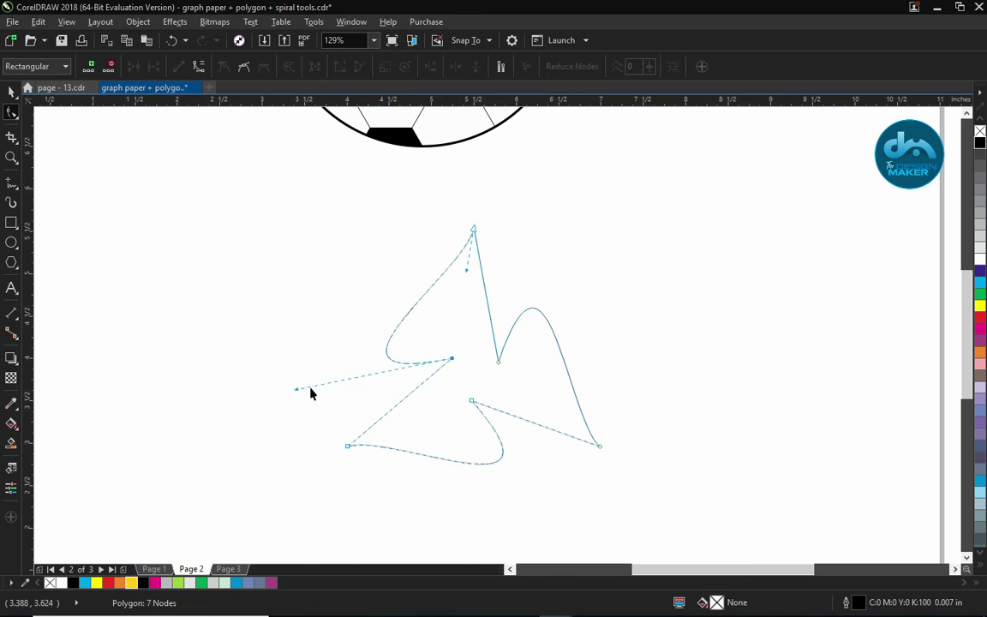
{"action": "key", "text": "space"}
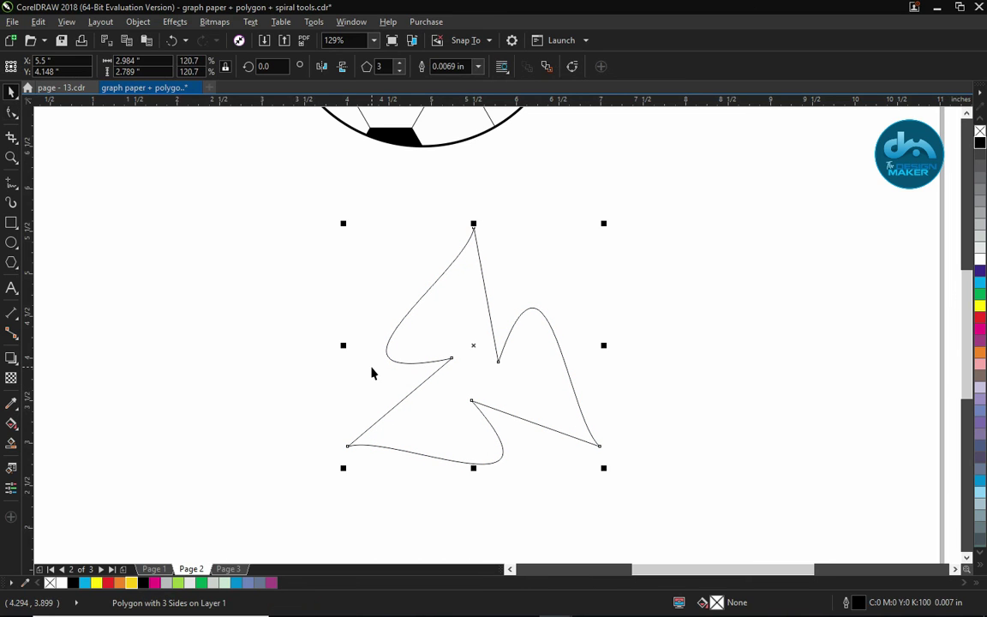
Pull the curve handle at the star's top tip down and inward, and fill the shape with orange
{"action": "key", "text": "space"}
{"action": "left_click", "coordinate": [426, 359]}
{"action": "left_click_drag", "start_coordinate": [468, 272], "coordinate": [481, 311]}
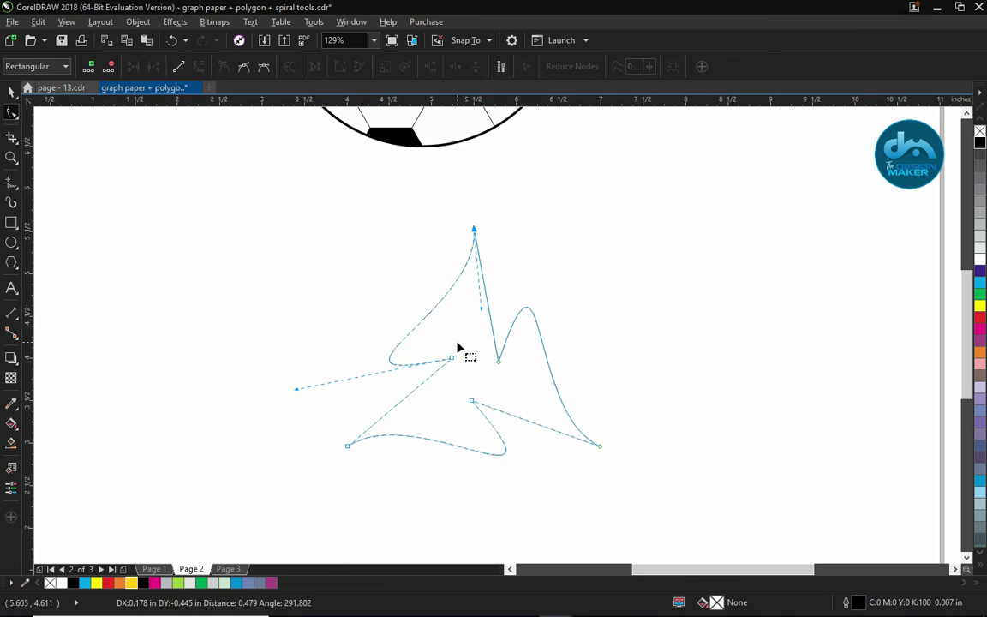
{"action": "key", "text": "space"}
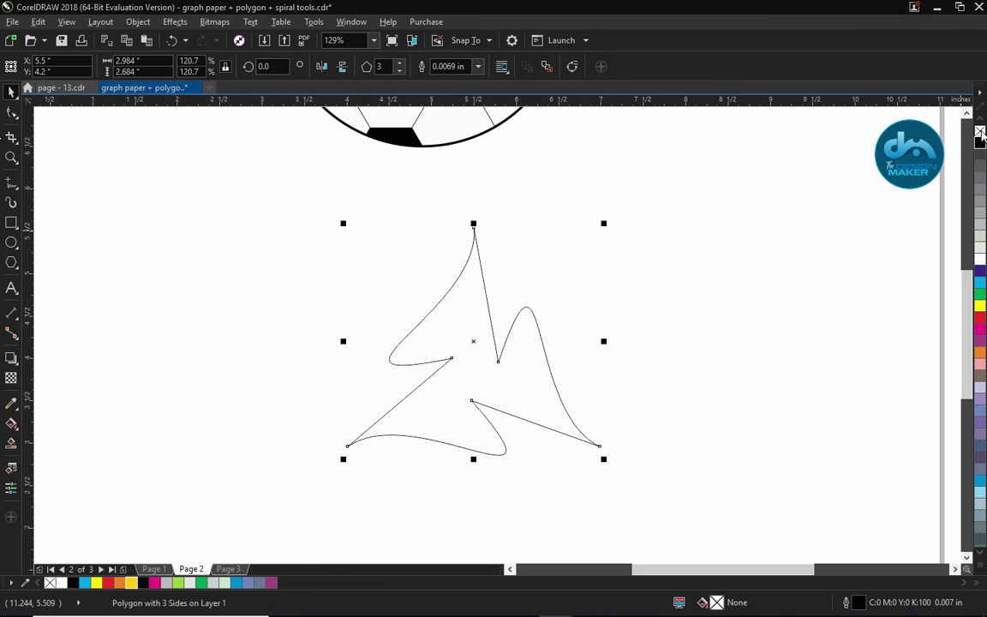
{"action": "left_click", "coordinate": [980, 351]}
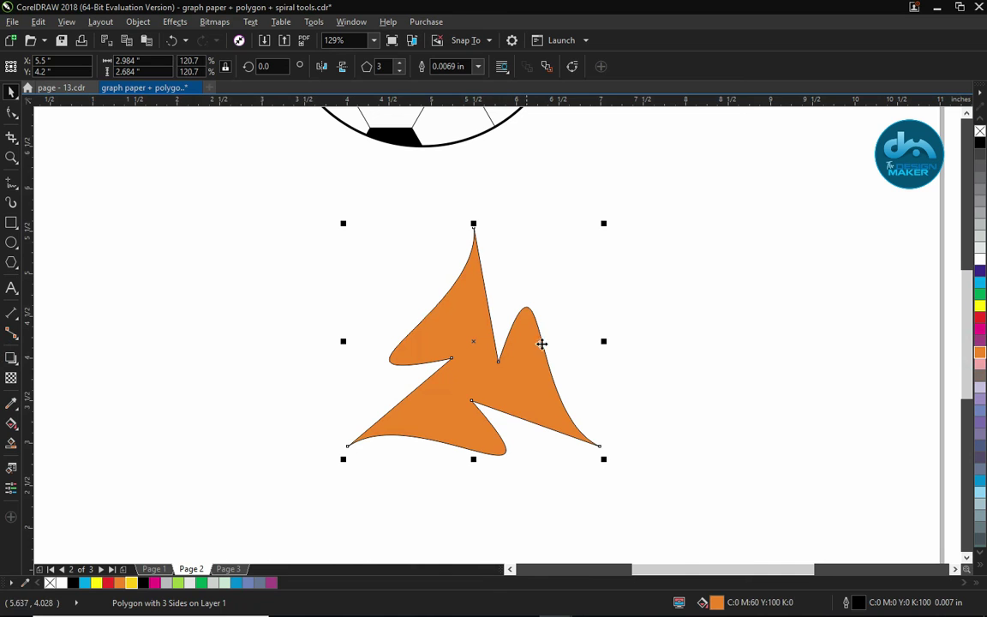
Try moving the star's left inner corner node up toward the centre, and undo the change
{"action": "key", "text": "space"}
{"action": "left_click_drag", "start_coordinate": [452, 359], "coordinate": [471, 340]}
{"action": "key", "text": "space"}
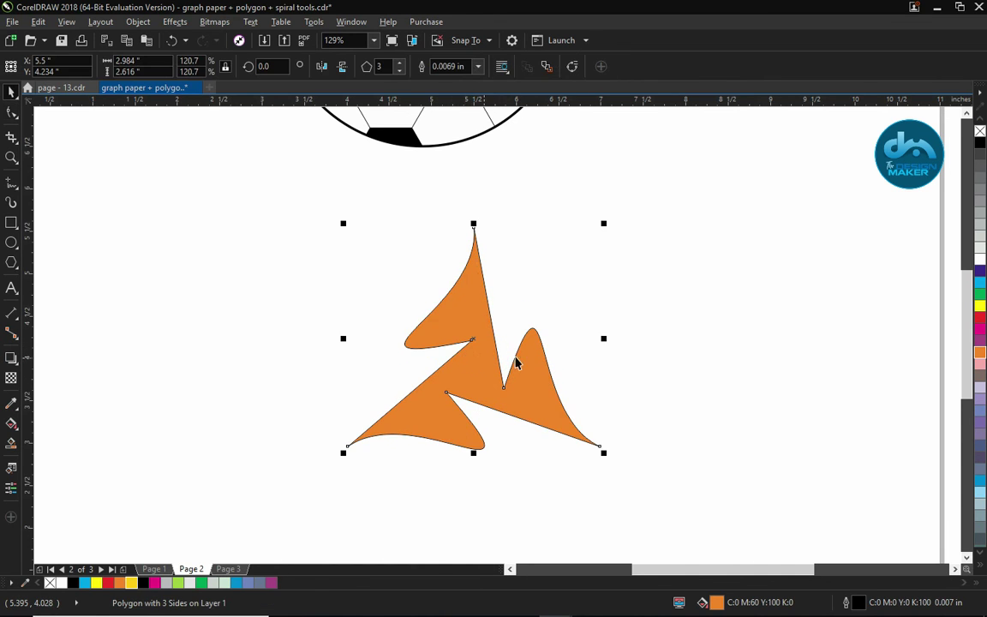
{"action": "key", "text": "ctrl+z"}
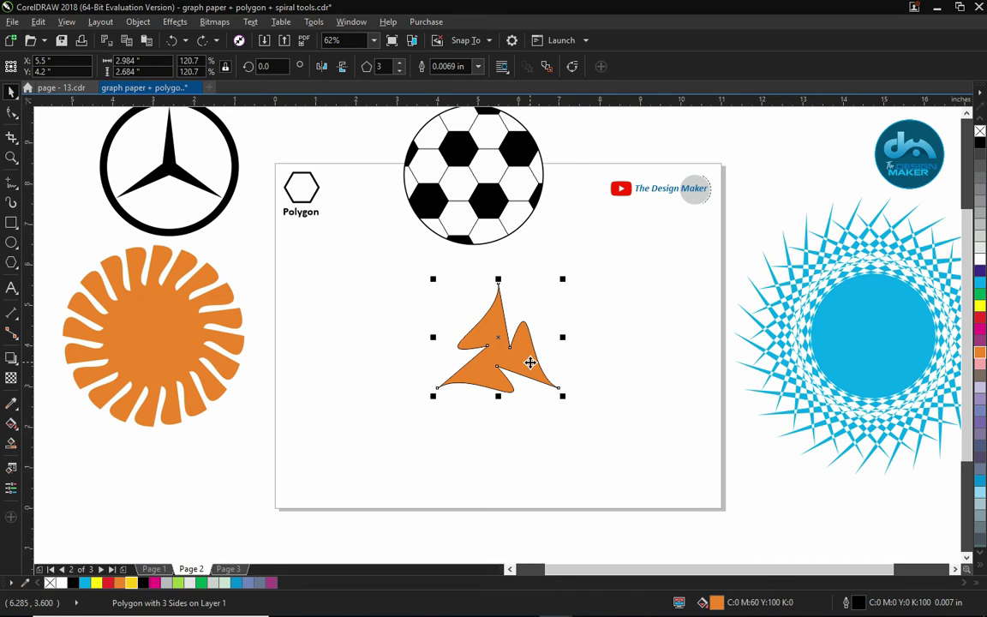
Shift the orange three-pointed shape up slightly so that it is centred on the page
{"action": "left_click_drag", "start_coordinate": [530, 363], "coordinate": [531, 361]}
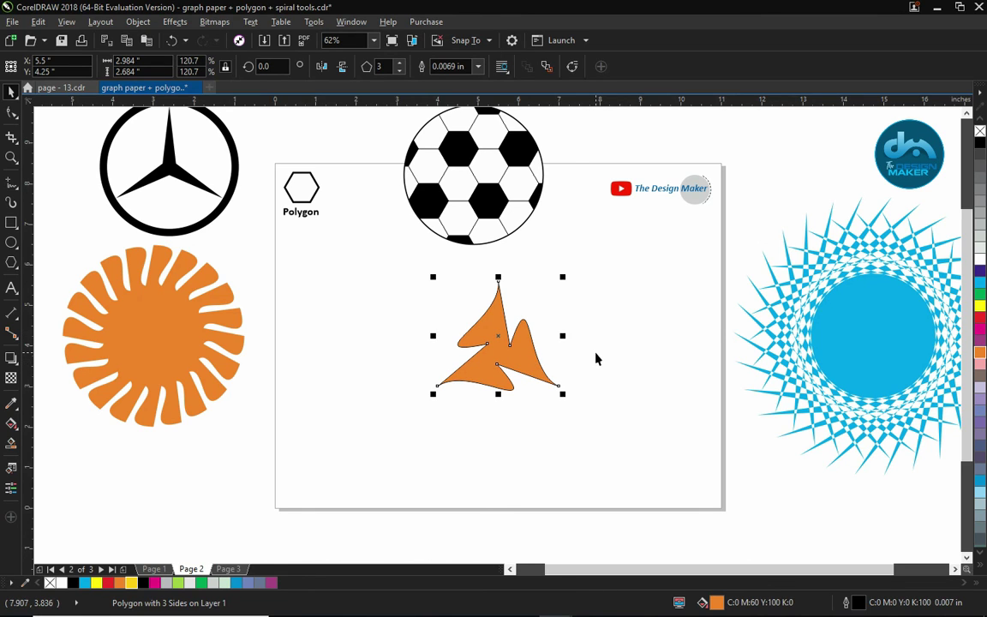